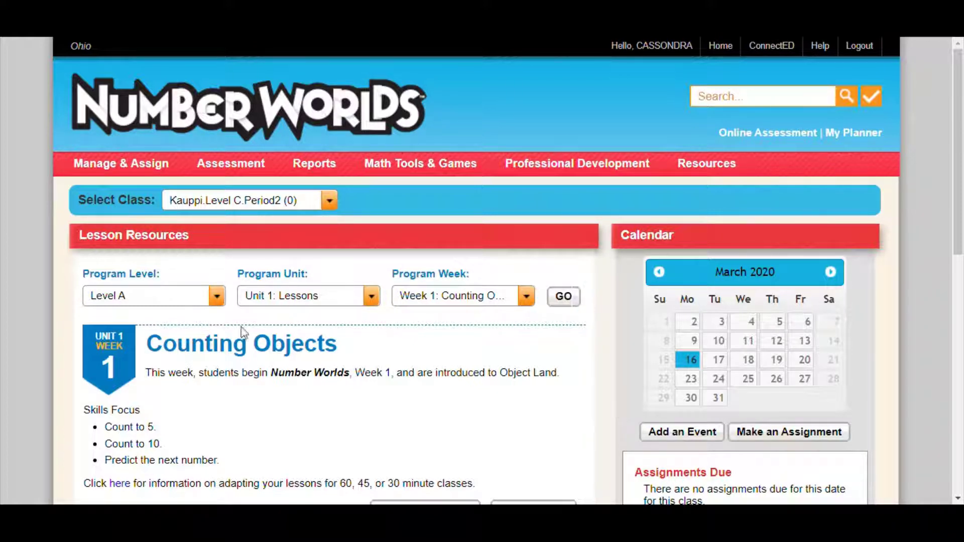
Step: Open the class management page and select the Level E Period 1 class
{"action": "left_click", "coordinate": [132, 170]}
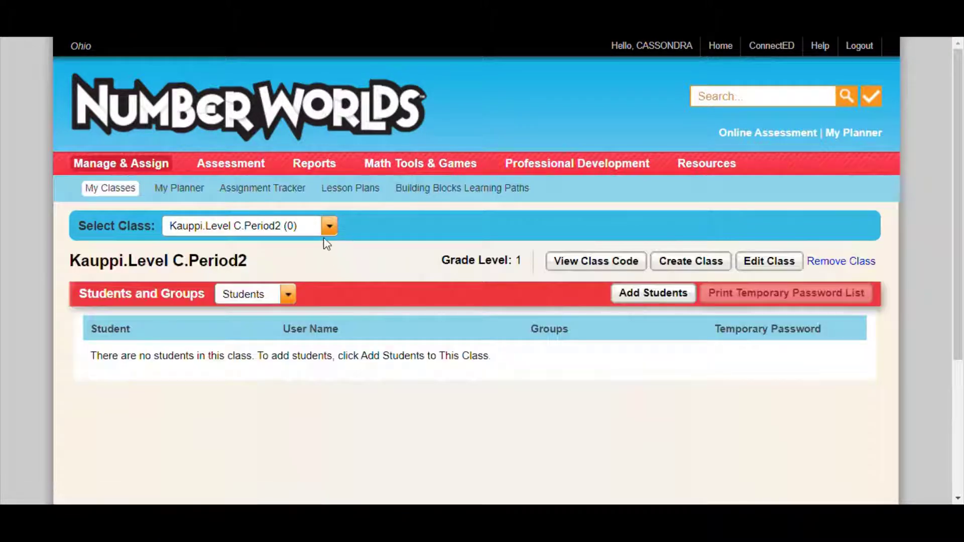
{"action": "left_click", "coordinate": [329, 227]}
{"action": "left_click", "coordinate": [316, 271]}
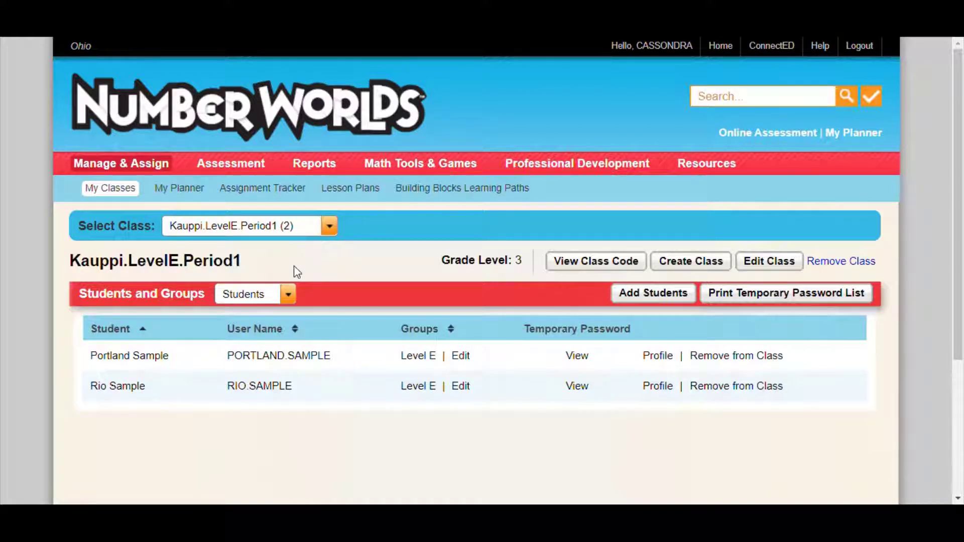
Step: View the class by groups, inspect the students in the Level E group, and return to the student list
{"action": "left_click", "coordinate": [287, 298]}
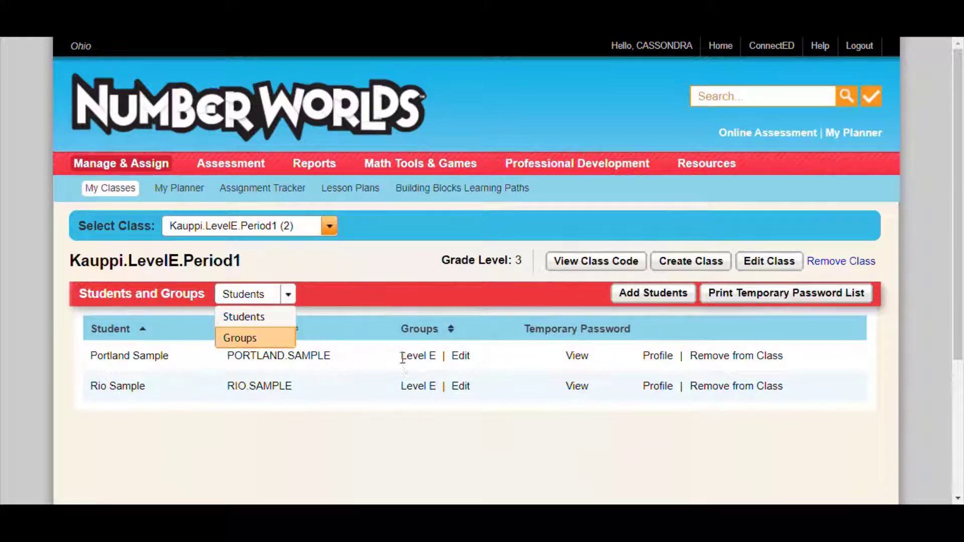
{"action": "left_click", "coordinate": [271, 337]}
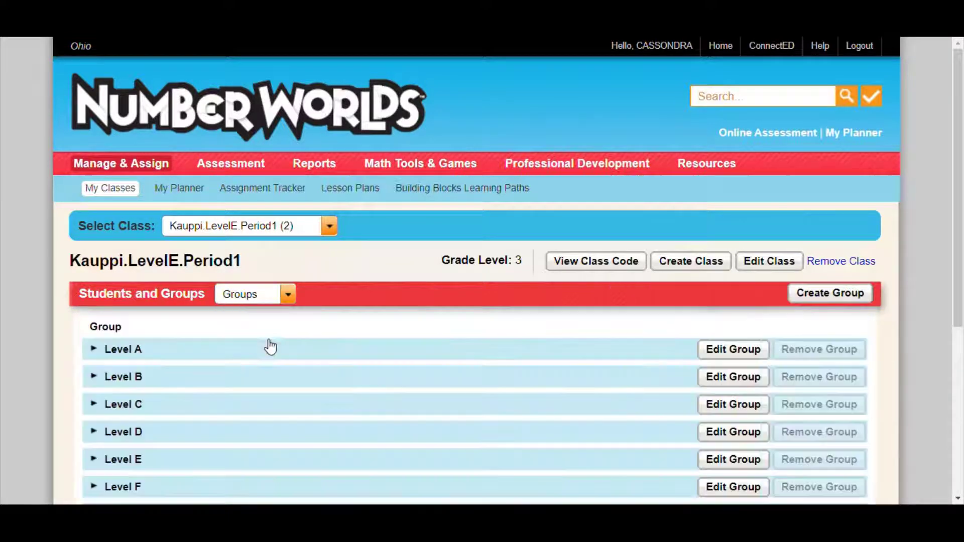
{"action": "left_click", "coordinate": [93, 459]}
{"action": "scroll", "coordinate": [407, 436], "scroll_direction": "down", "scroll_amount": 2}
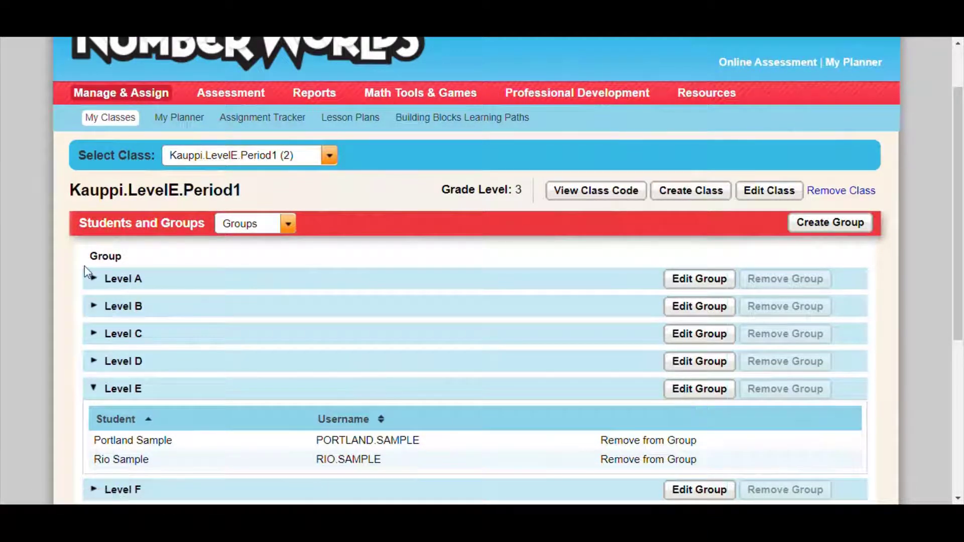
{"action": "left_click", "coordinate": [287, 224]}
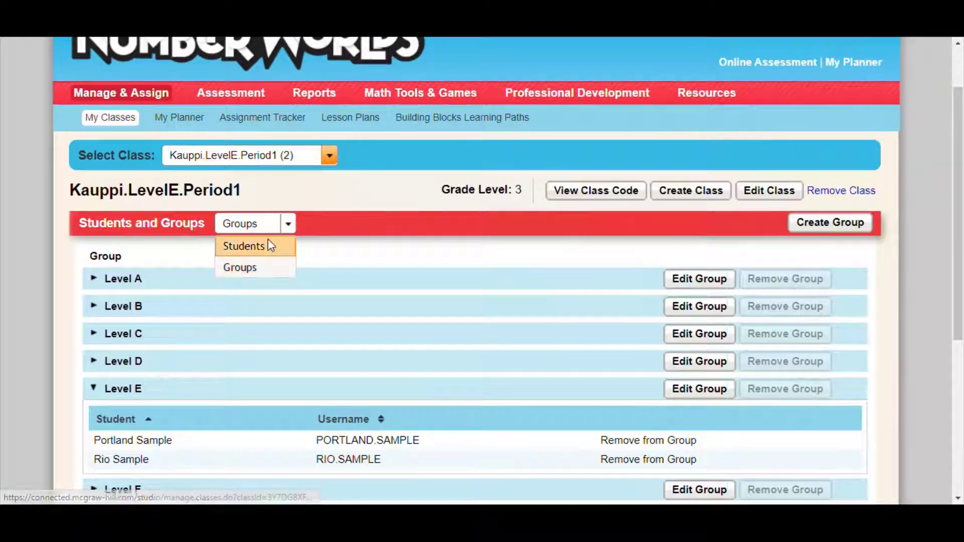
{"action": "left_click", "coordinate": [271, 244]}
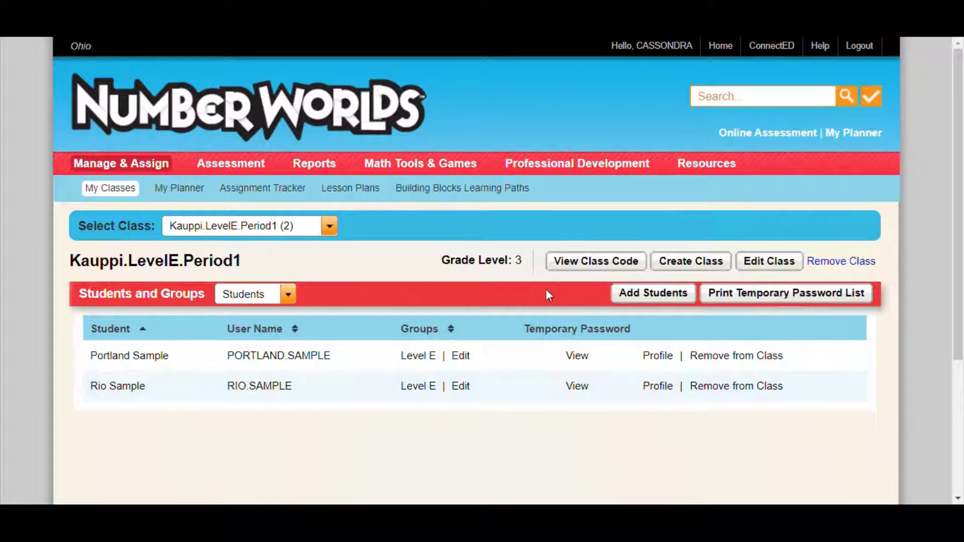
Step: Set the class's Building Blocks curriculum grade to Grade Level 3 and look through the available curriculum start points
{"action": "left_click", "coordinate": [767, 272]}
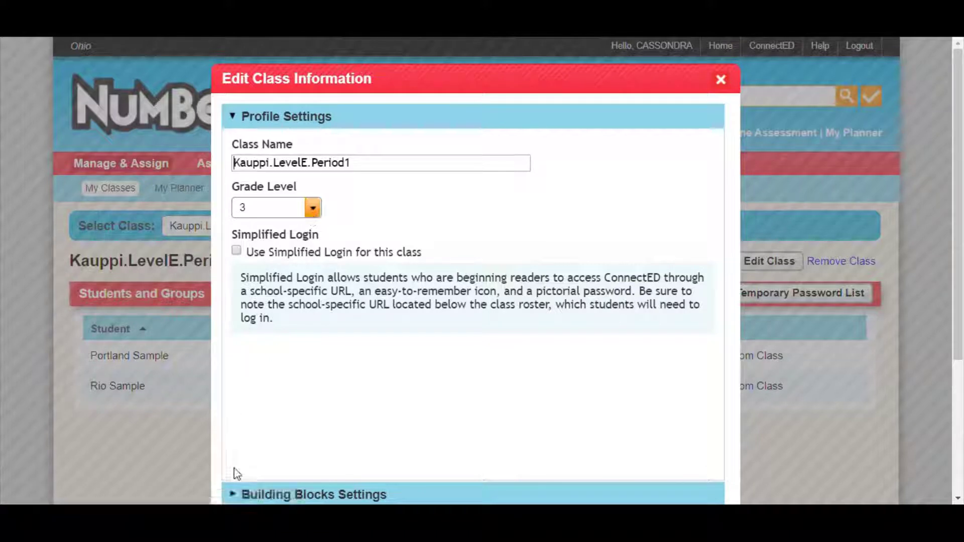
{"action": "left_click", "coordinate": [235, 496]}
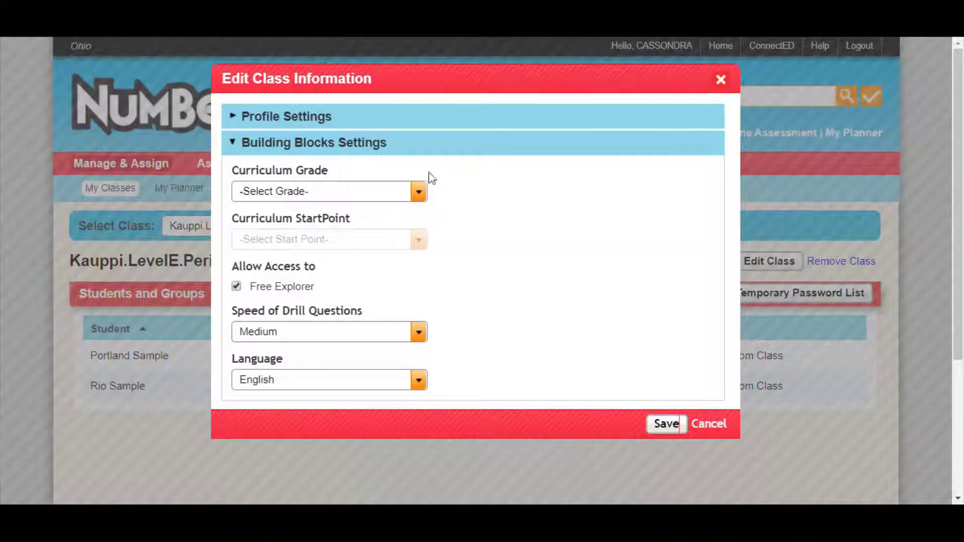
{"action": "left_click", "coordinate": [418, 191]}
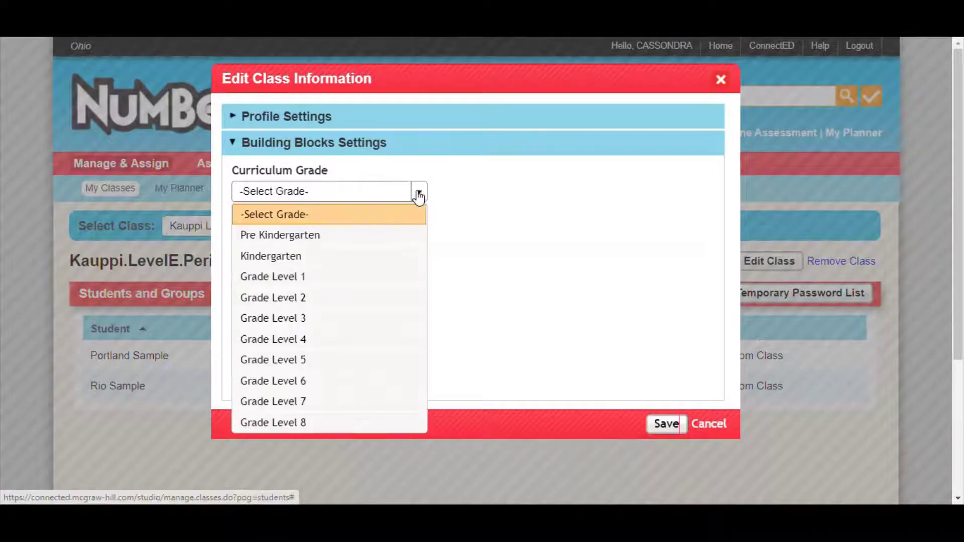
{"action": "left_click", "coordinate": [357, 318]}
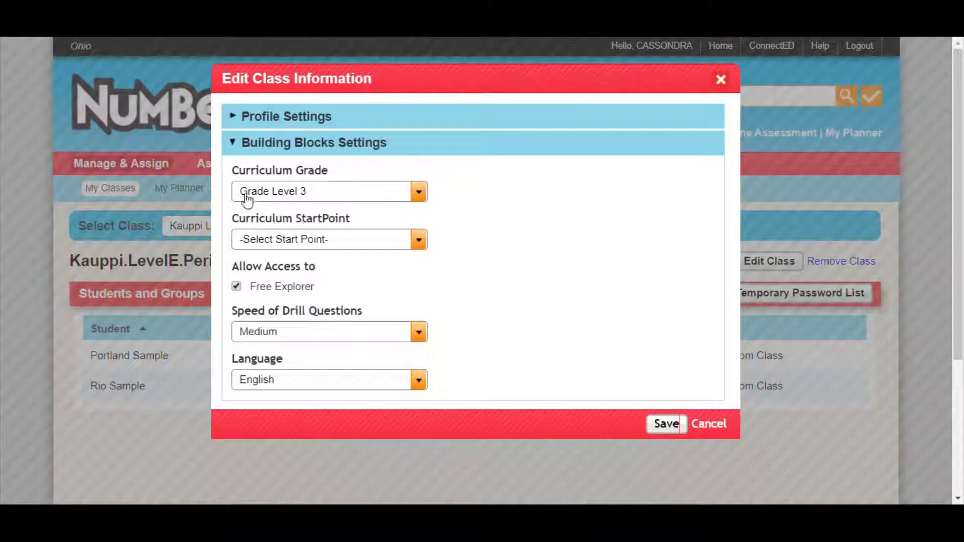
{"action": "left_click", "coordinate": [419, 245]}
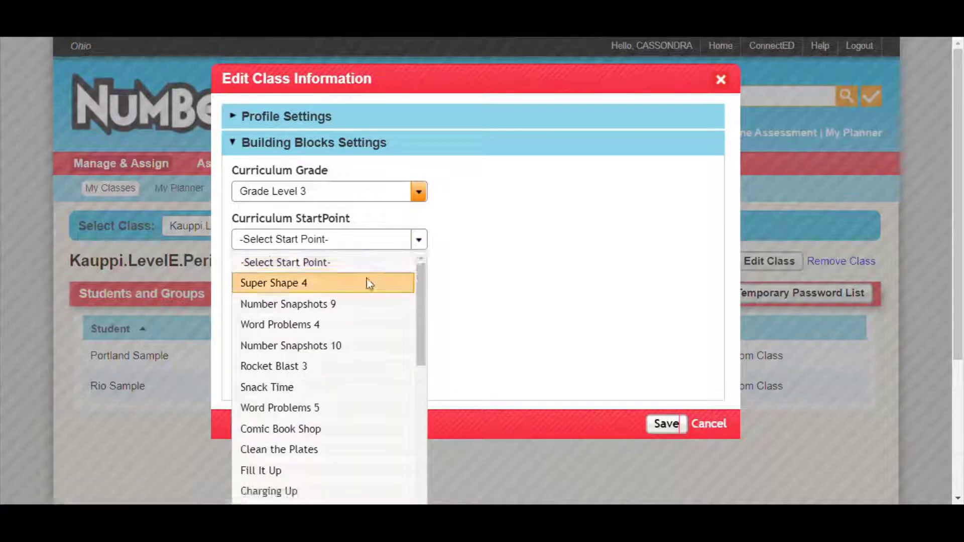
{"action": "left_click", "coordinate": [291, 270]}
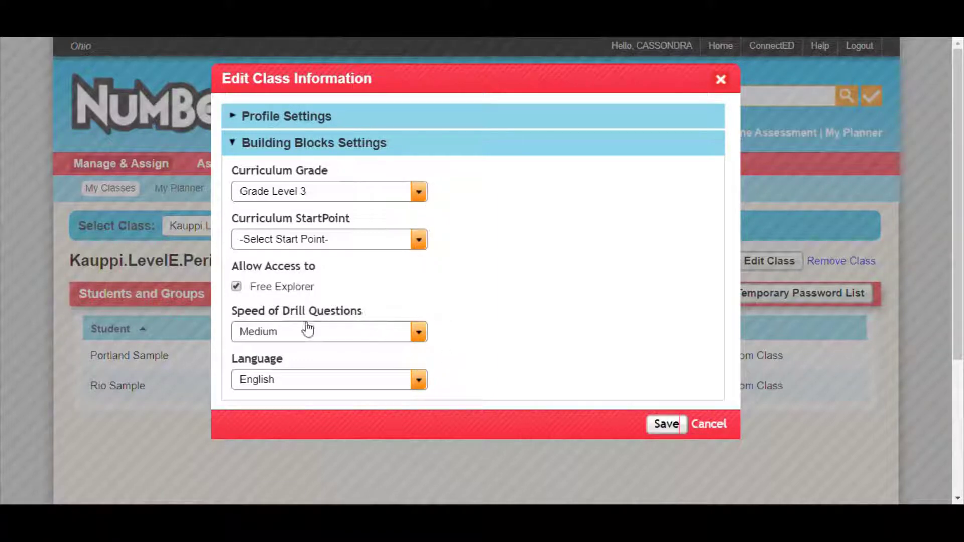
Step: Turn off Free Explorer access for the class, check the language options, and save the class settings
{"action": "left_click", "coordinate": [237, 288]}
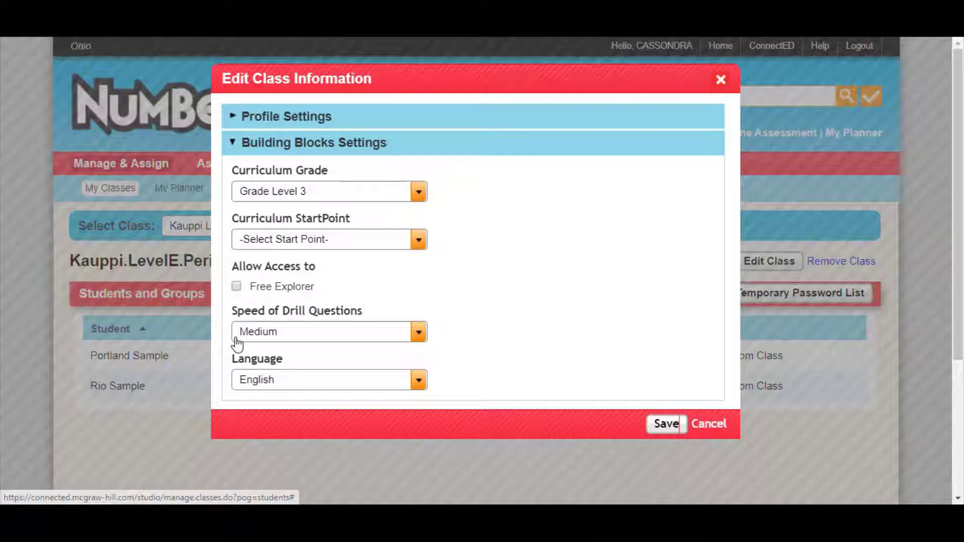
{"action": "left_click", "coordinate": [417, 380]}
{"action": "left_click", "coordinate": [417, 383]}
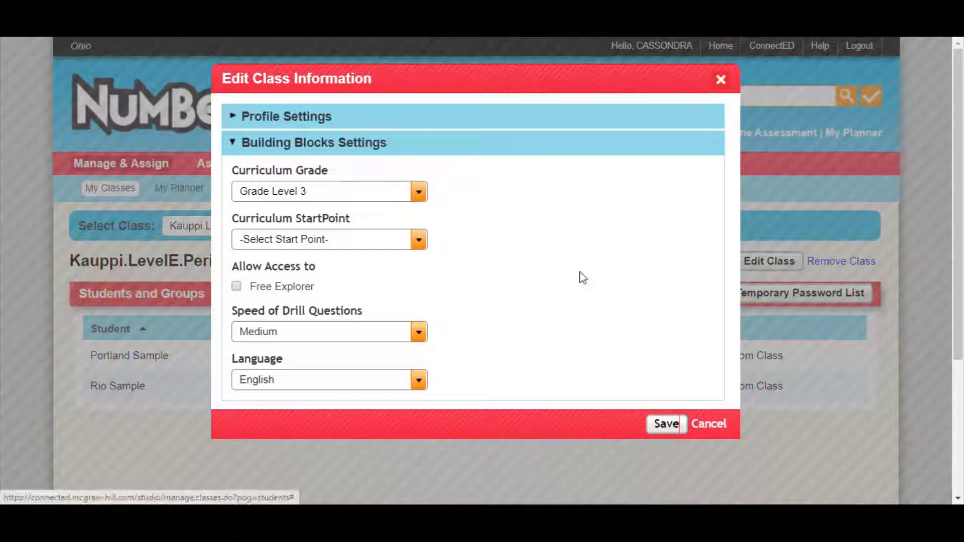
{"action": "left_click", "coordinate": [666, 424]}
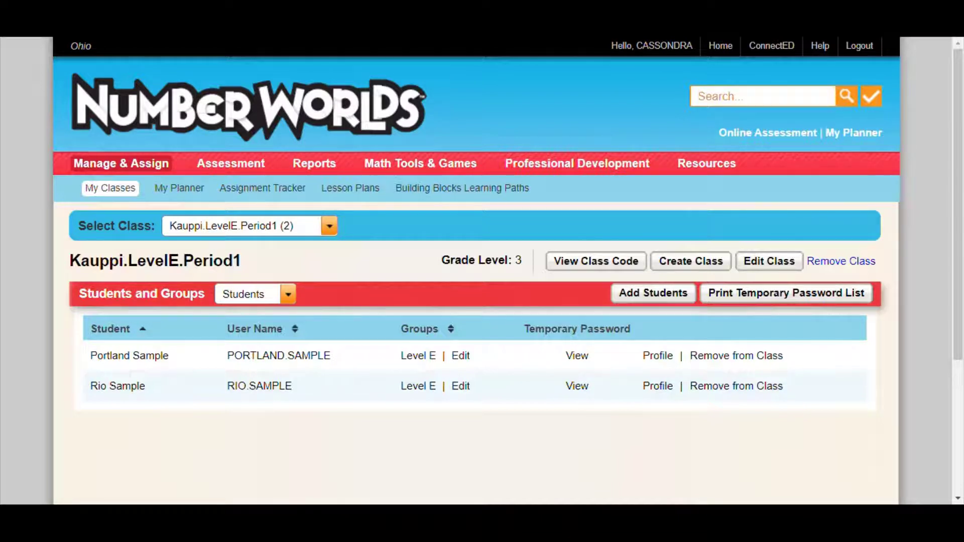
Step: Open the full resource library and filter it by the Building Blocks Activity tag
{"action": "left_click", "coordinate": [703, 164]}
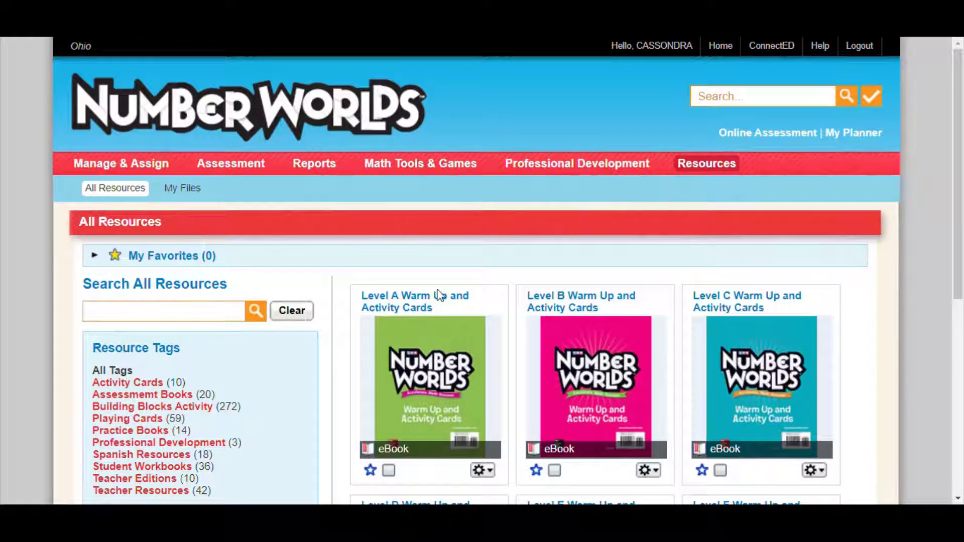
{"action": "scroll", "coordinate": [334, 350], "scroll_direction": "down", "scroll_amount": 1}
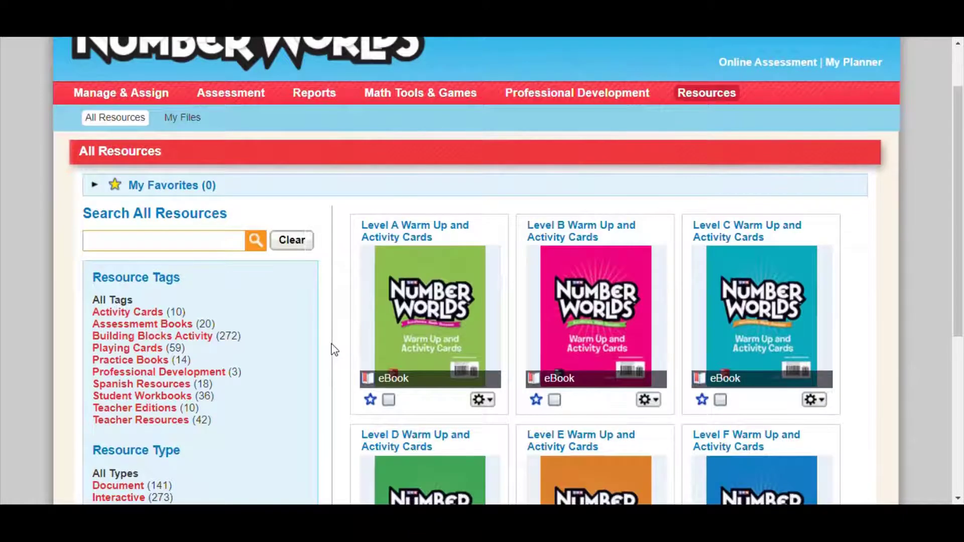
{"action": "scroll", "coordinate": [333, 350], "scroll_direction": "down", "scroll_amount": 1}
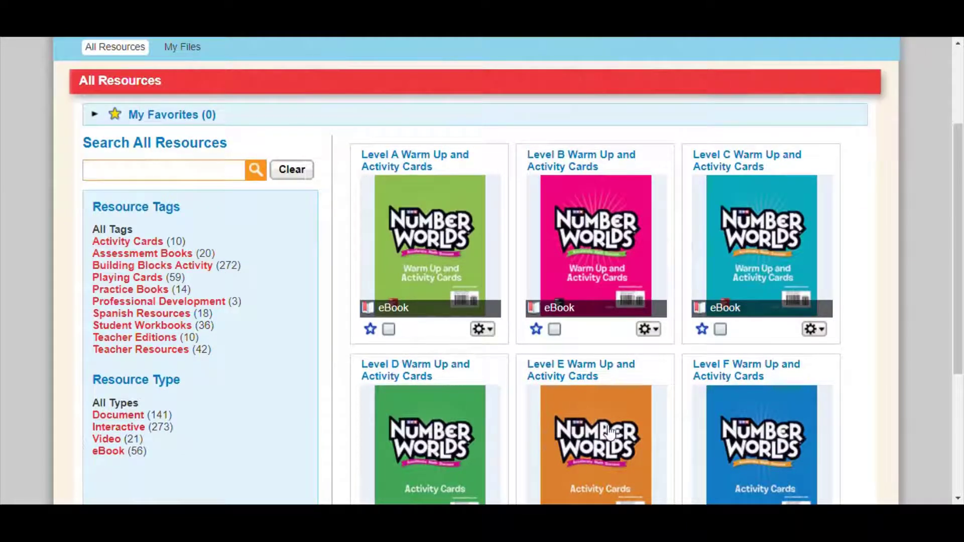
{"action": "scroll", "coordinate": [598, 449], "scroll_direction": "down", "scroll_amount": 1}
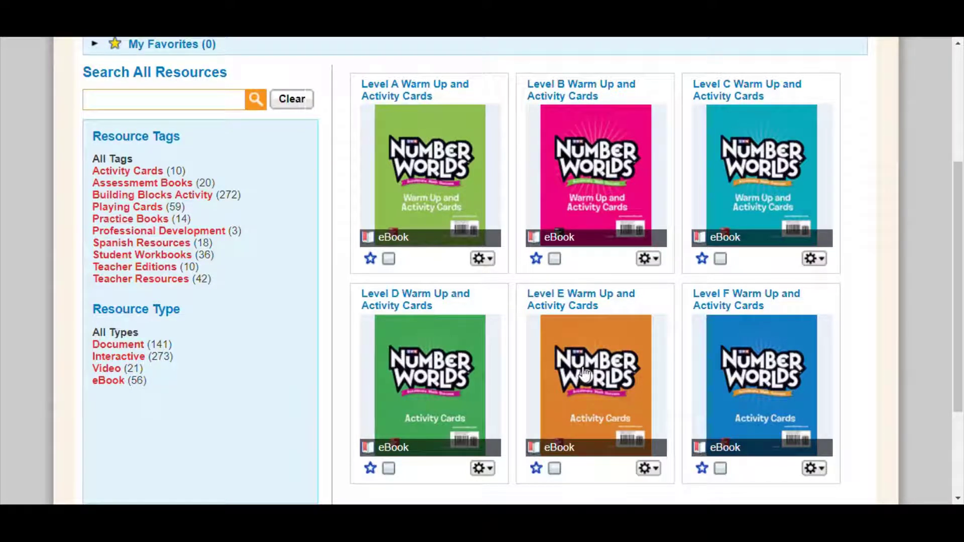
{"action": "left_click", "coordinate": [167, 197]}
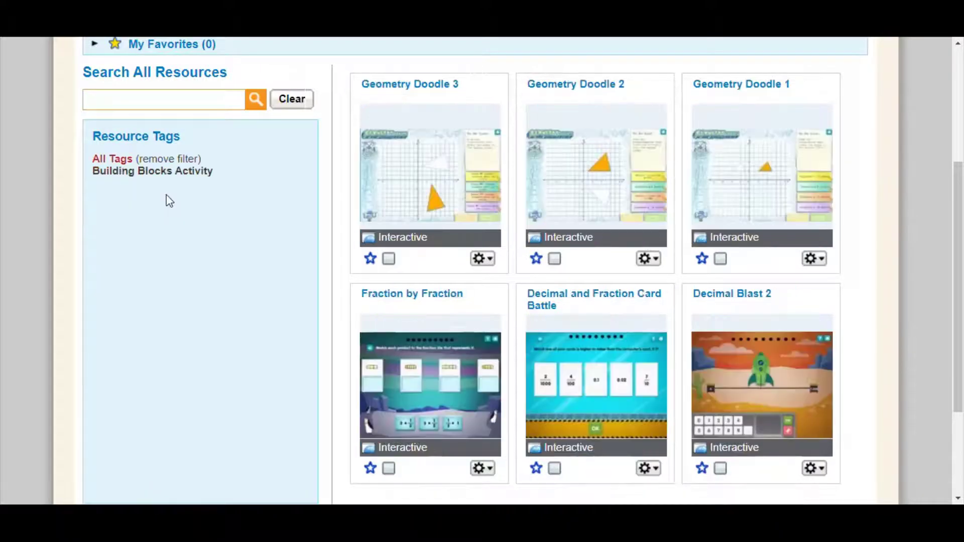
Step: Search the resources for "comic book" and start an assignment from the Comic Book Shop resource
{"action": "left_click", "coordinate": [157, 103]}
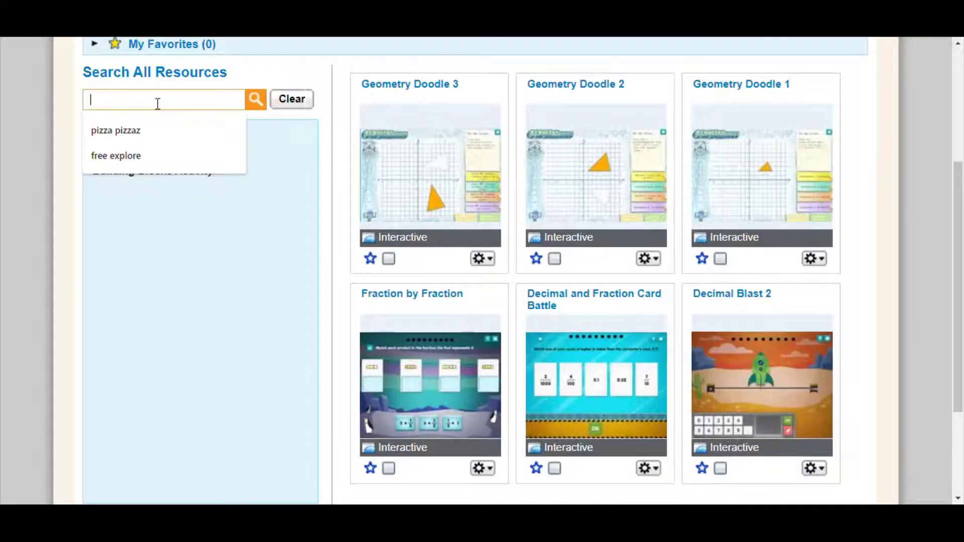
{"action": "type", "text": "comic"}
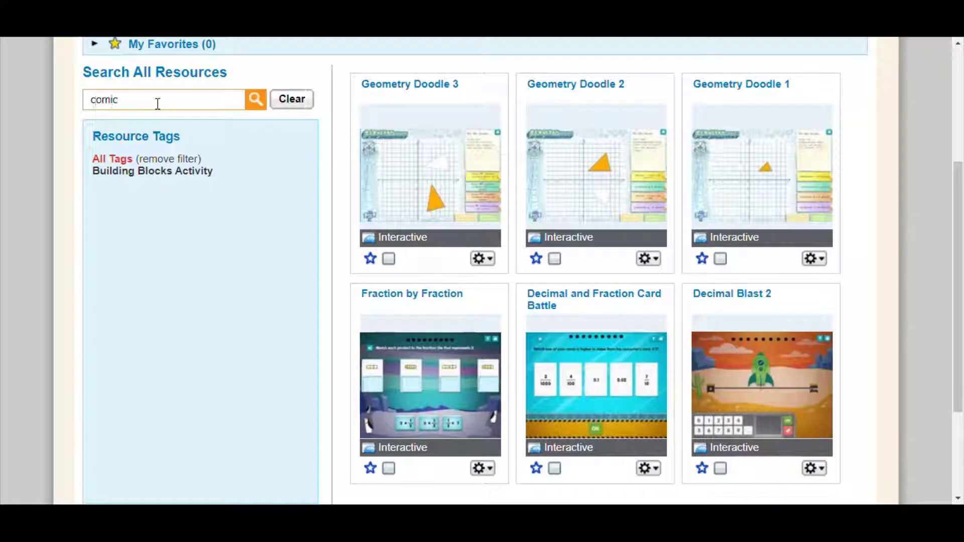
{"action": "type", "text": " book"}
{"action": "left_click", "coordinate": [256, 100]}
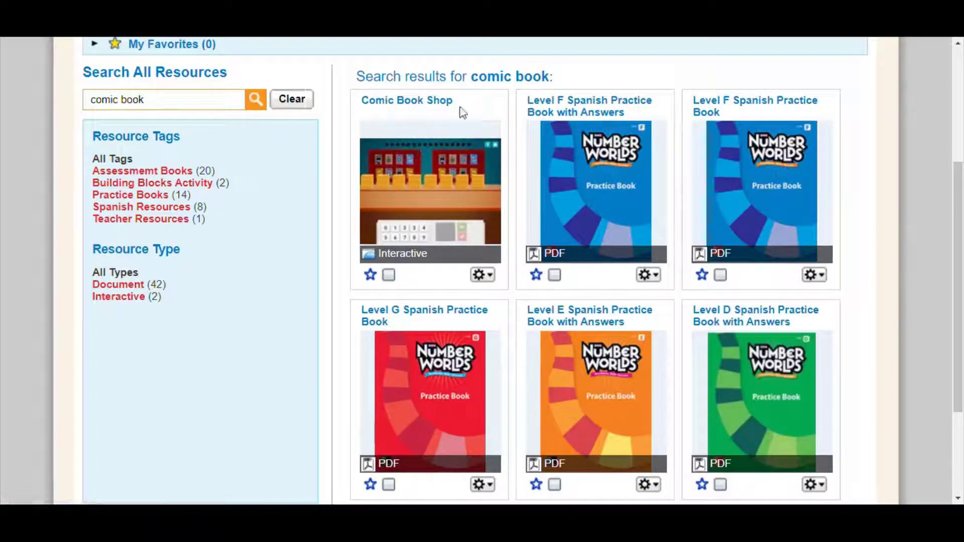
{"action": "left_click", "coordinate": [485, 276]}
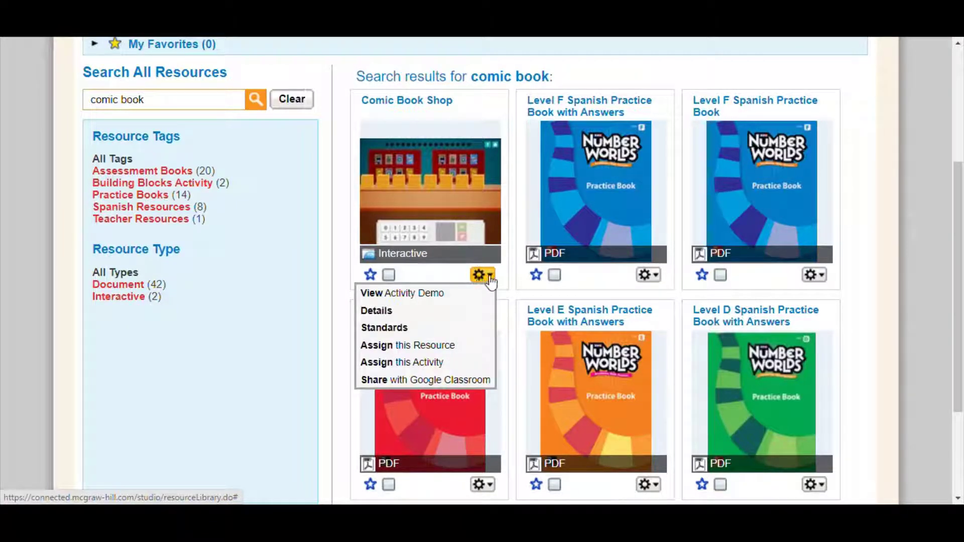
{"action": "left_click", "coordinate": [425, 352]}
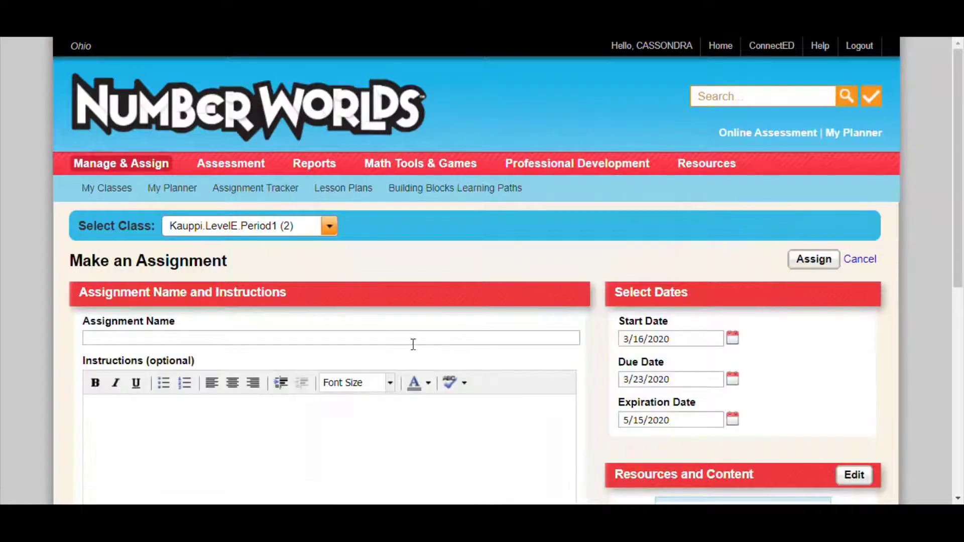
Step: Name the assignment "Comic Book Shop" and enter the instructions "Please complete this activity."
{"action": "left_click", "coordinate": [411, 339]}
{"action": "type", "text": "C"}
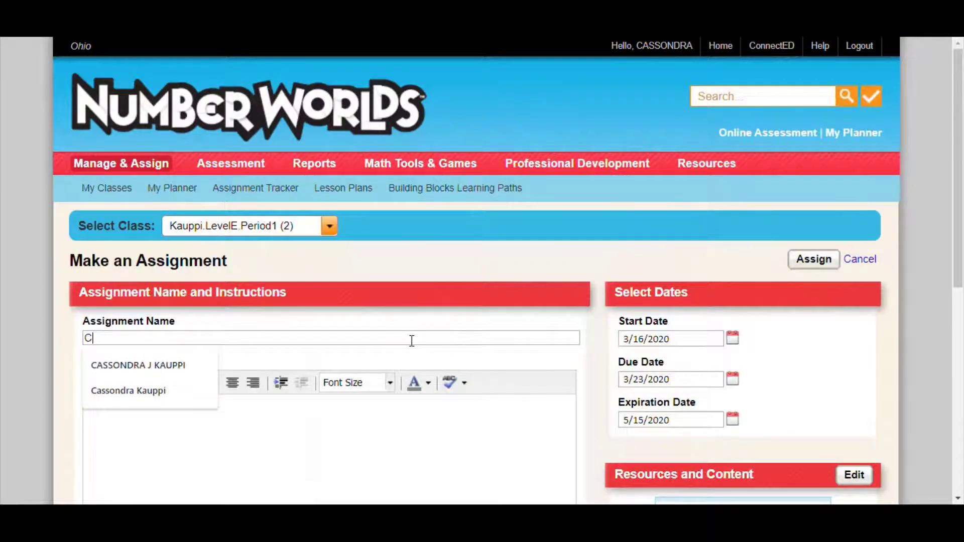
{"action": "type", "text": "omic Book Shop"}
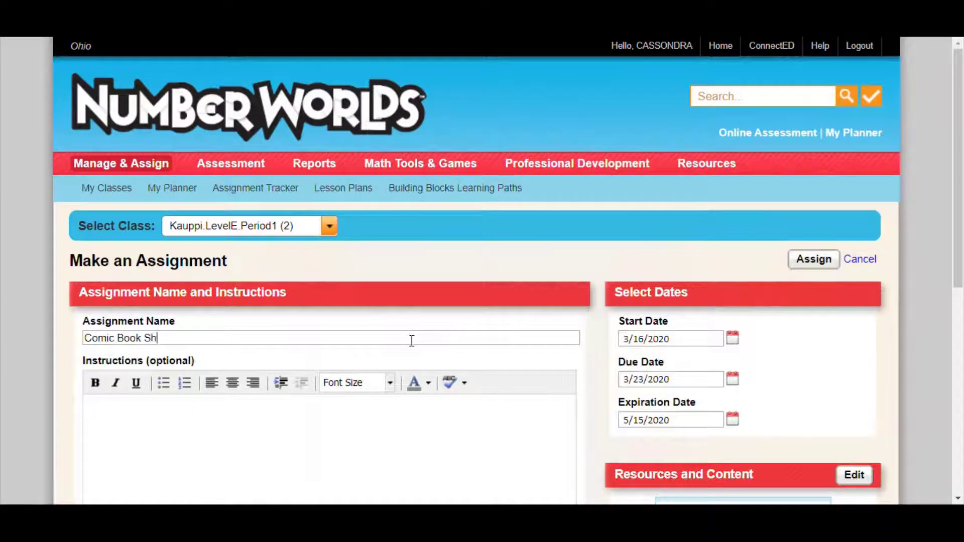
{"action": "left_click", "coordinate": [354, 431]}
{"action": "type", "text": "Please complet"}
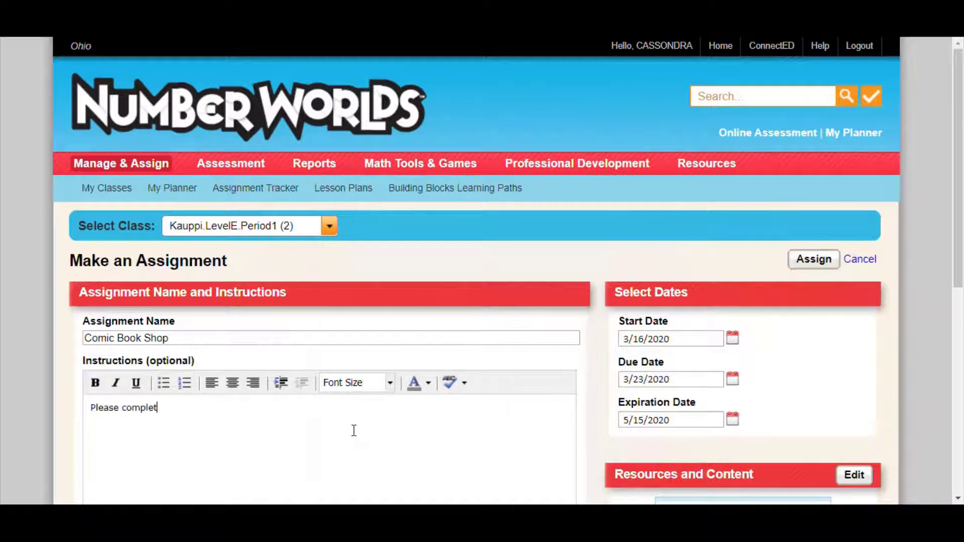
{"action": "type", "text": "e this activity."}
Step: Assign the Comic Book Shop assignment to all students in the class and go back from the confirmation
{"action": "scroll", "coordinate": [352, 397], "scroll_direction": "down", "scroll_amount": 5}
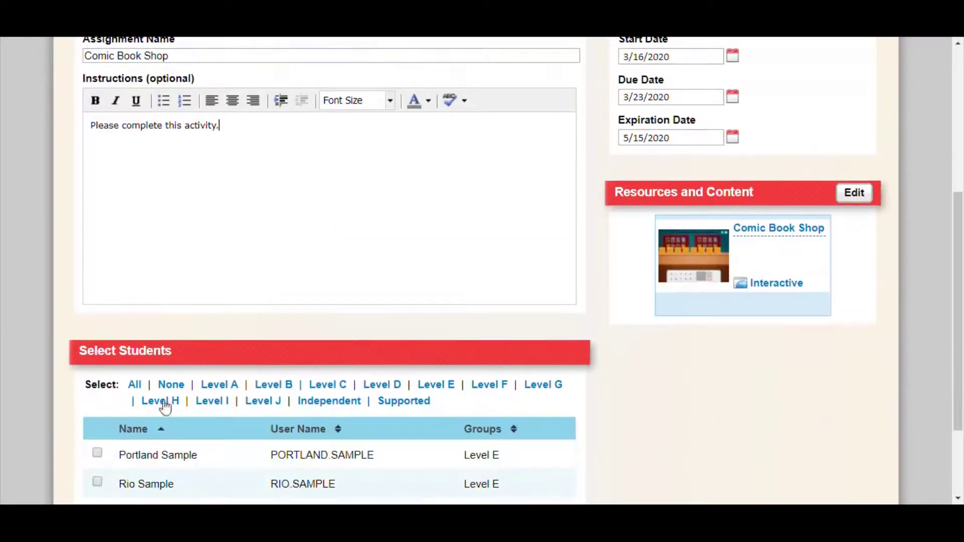
{"action": "left_click", "coordinate": [134, 387]}
{"action": "scroll", "coordinate": [840, 358], "scroll_direction": "up", "scroll_amount": 4}
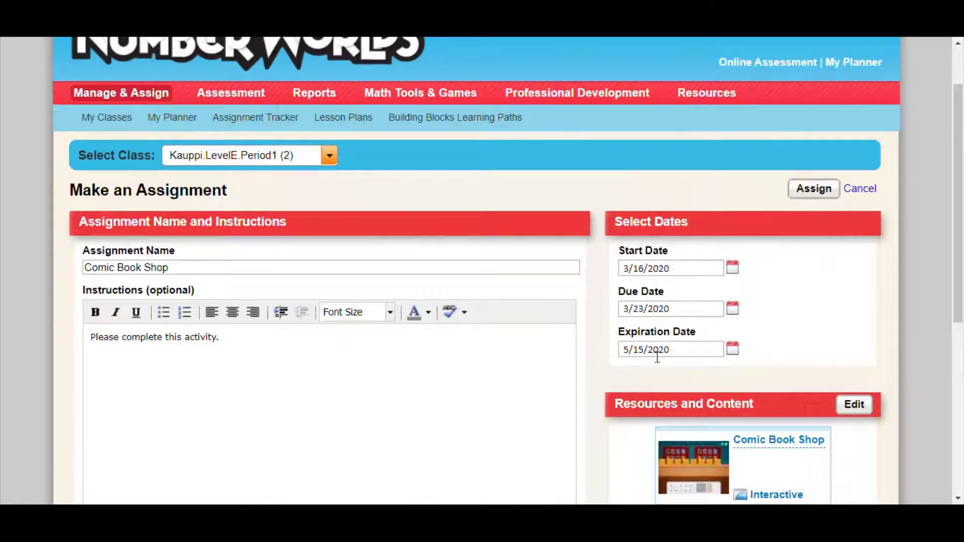
{"action": "left_click", "coordinate": [813, 191]}
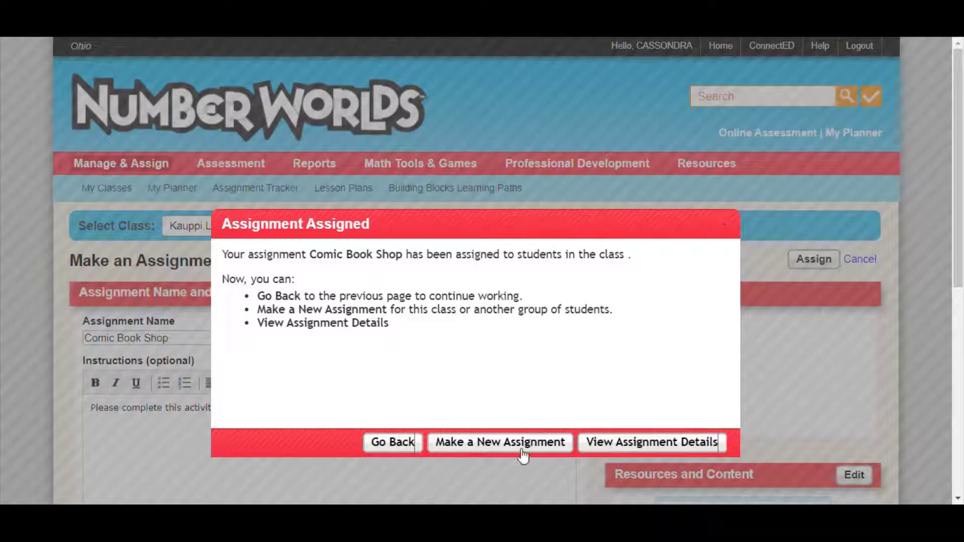
{"action": "left_click", "coordinate": [389, 451]}
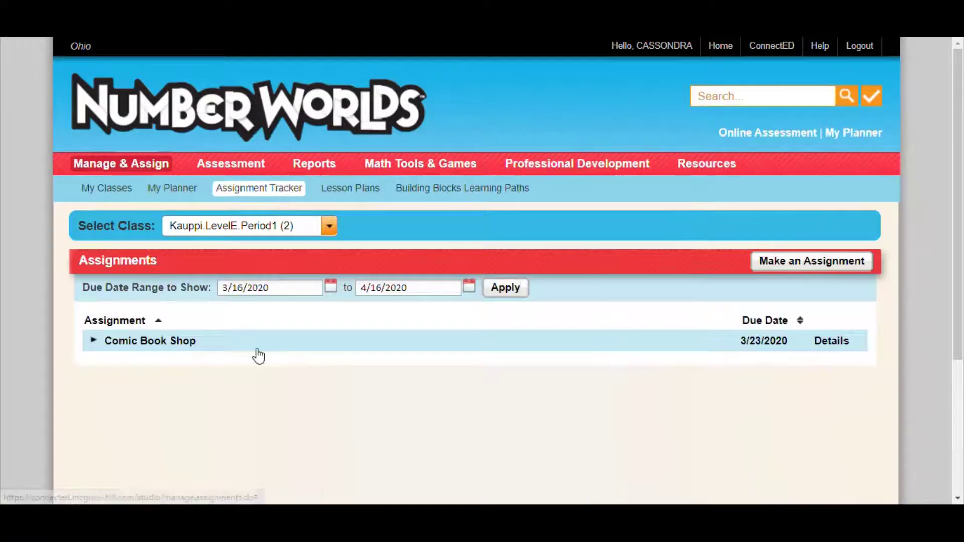
Step: Check each student's submission status for Comic Book Shop in the Assignment Tracker, and collapse the details
{"action": "left_click", "coordinate": [92, 341]}
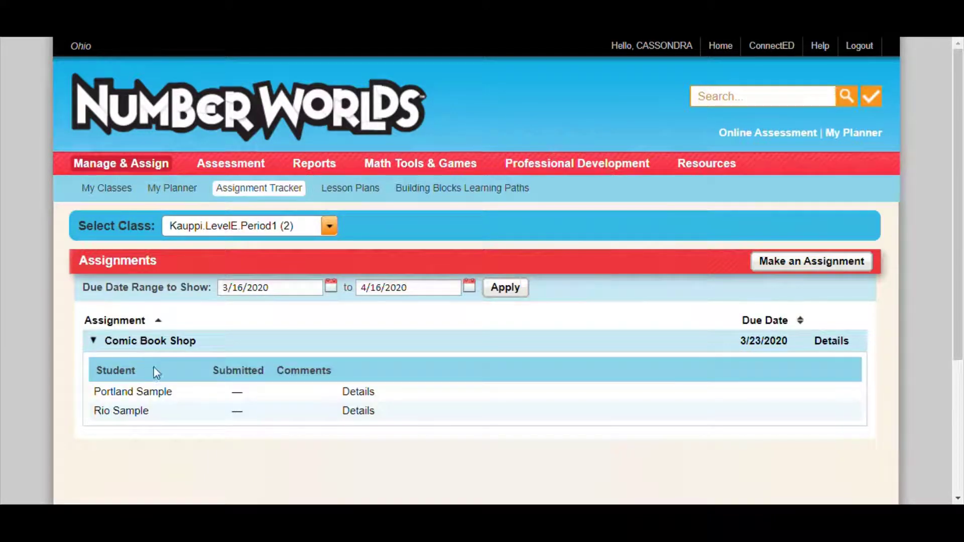
{"action": "left_click", "coordinate": [93, 342]}
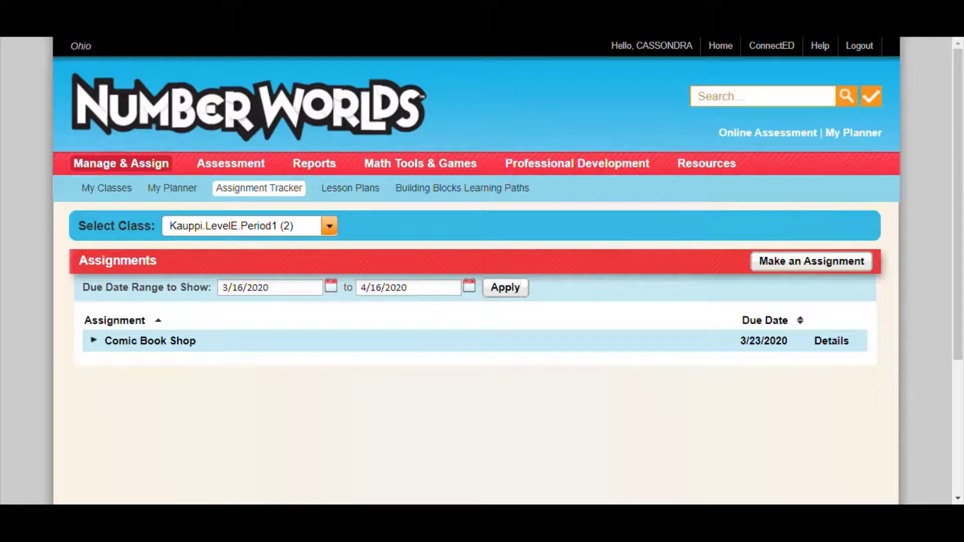
Step: Filter all resources to Student Workbooks and start an assignment from the Number Worlds Student ebook Level E Unit 1
{"action": "left_click", "coordinate": [714, 172]}
{"action": "scroll", "coordinate": [231, 327], "scroll_direction": "down", "scroll_amount": 2}
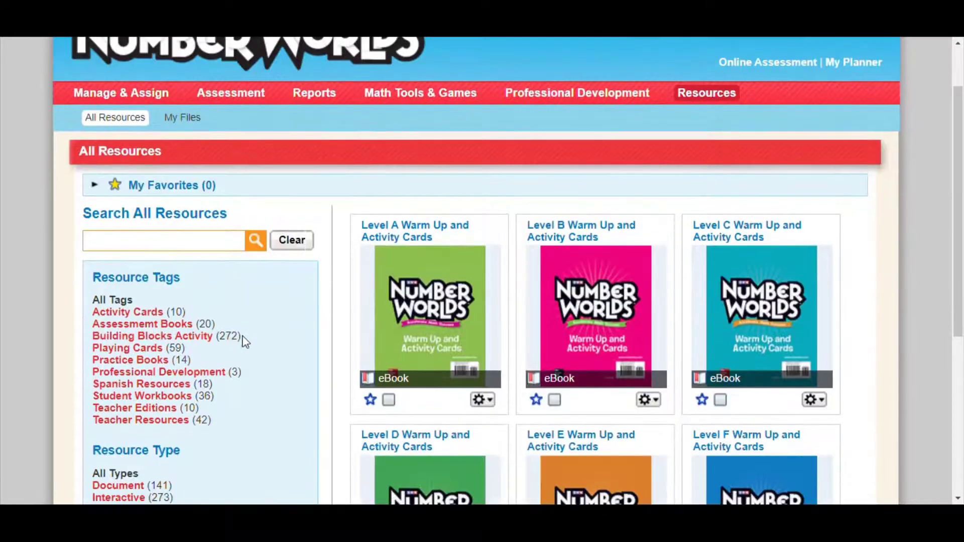
{"action": "left_click", "coordinate": [143, 399]}
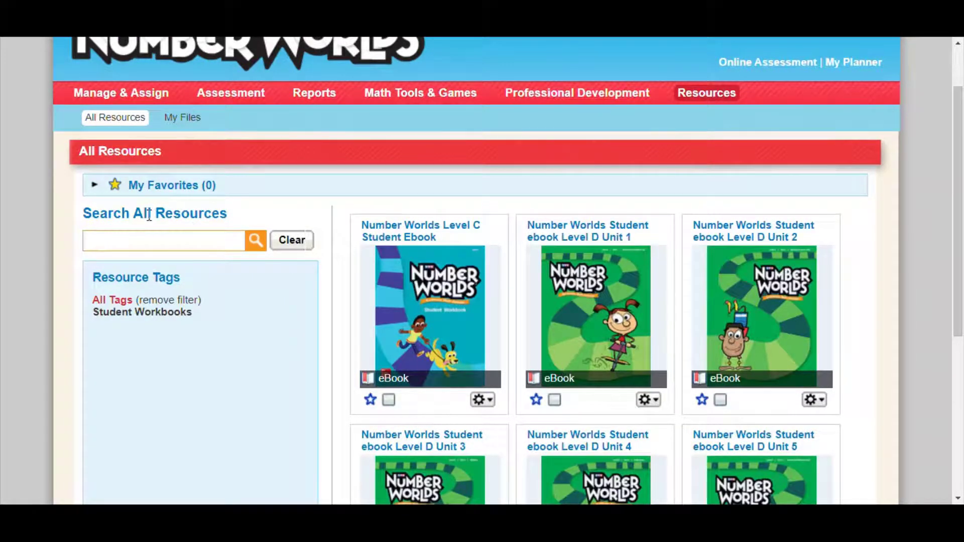
{"action": "scroll", "coordinate": [365, 307], "scroll_direction": "down", "scroll_amount": 4}
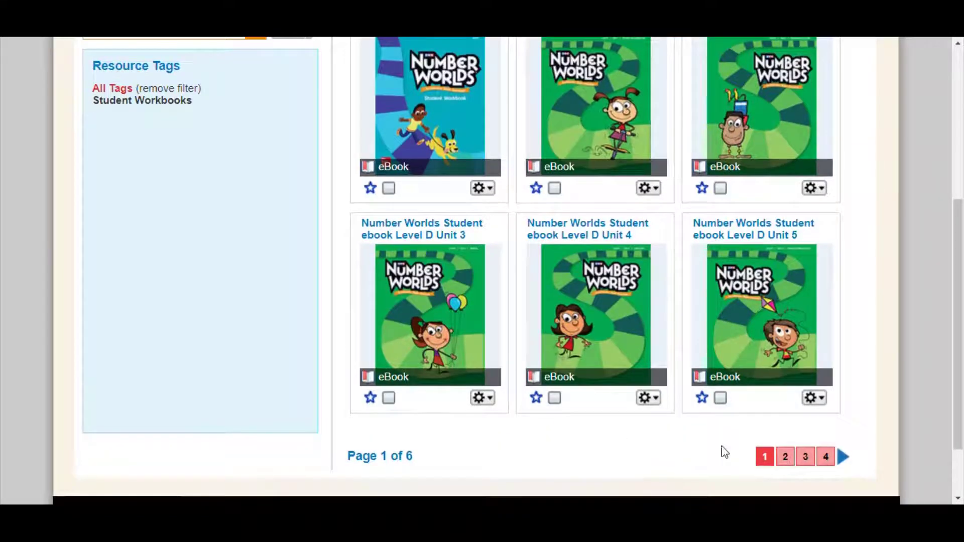
{"action": "left_click", "coordinate": [787, 458]}
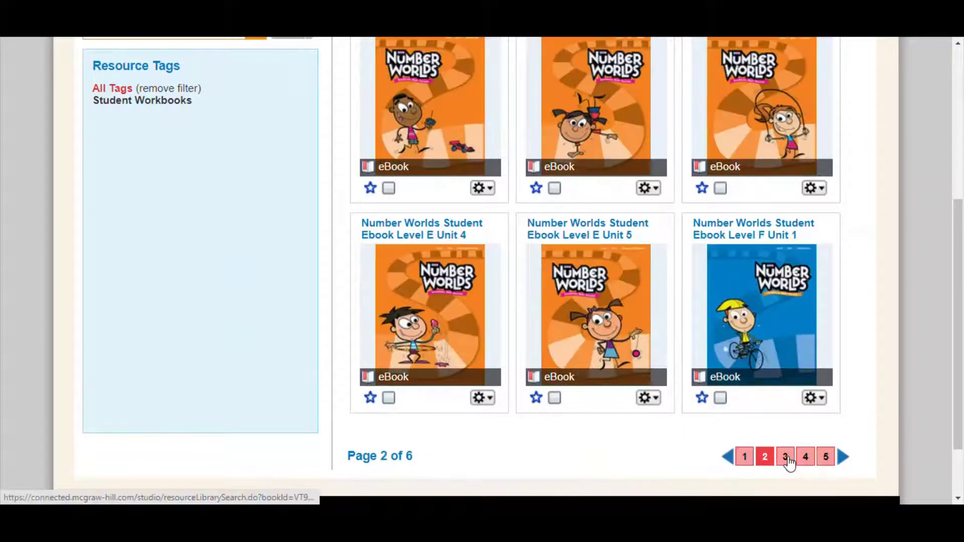
{"action": "scroll", "coordinate": [618, 396], "scroll_direction": "up", "scroll_amount": 3}
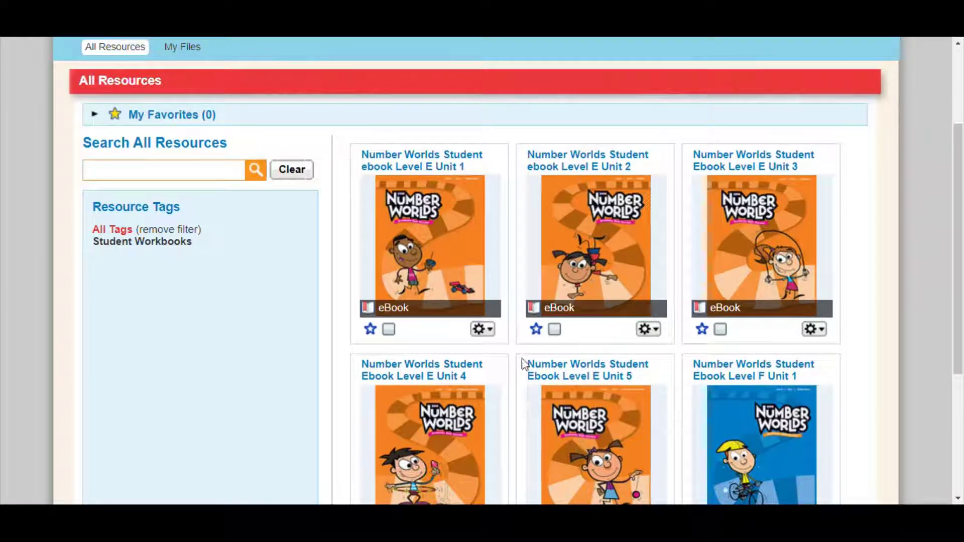
{"action": "left_click", "coordinate": [483, 332]}
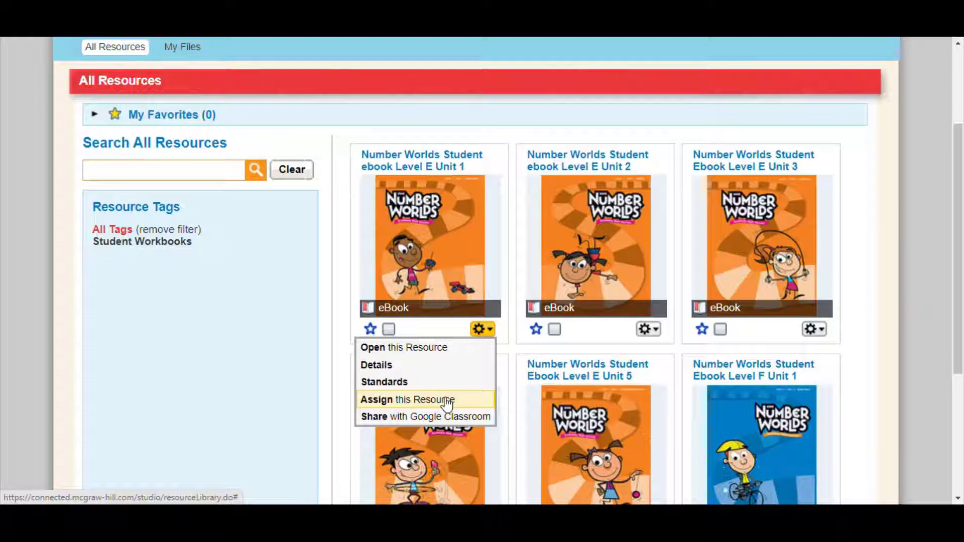
{"action": "left_click", "coordinate": [447, 401]}
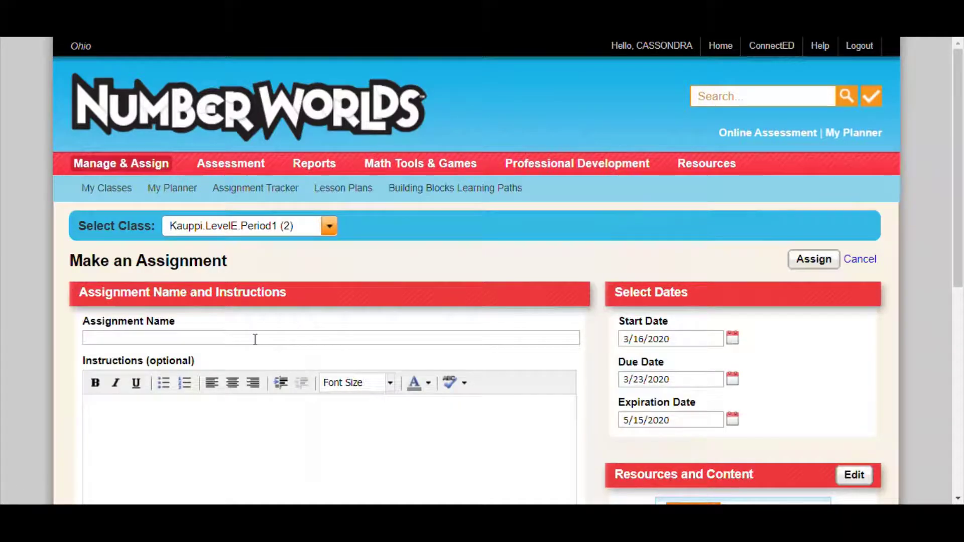
Step: Name the assignment "Workbook Assignment P. 13" and enter the instructions "Please complete this on a separate and submit via Google classrooms."
{"action": "left_click", "coordinate": [255, 340]}
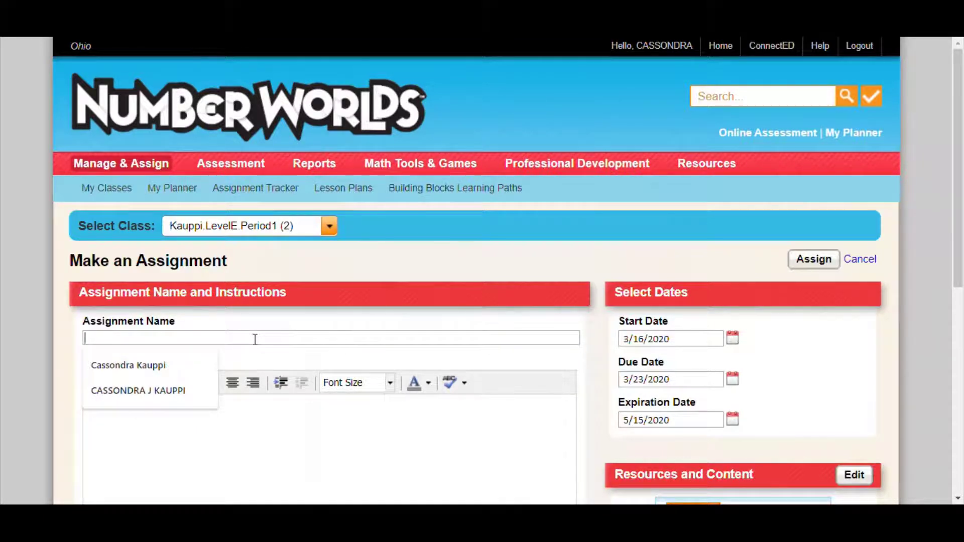
{"action": "type", "text": "Workbook "}
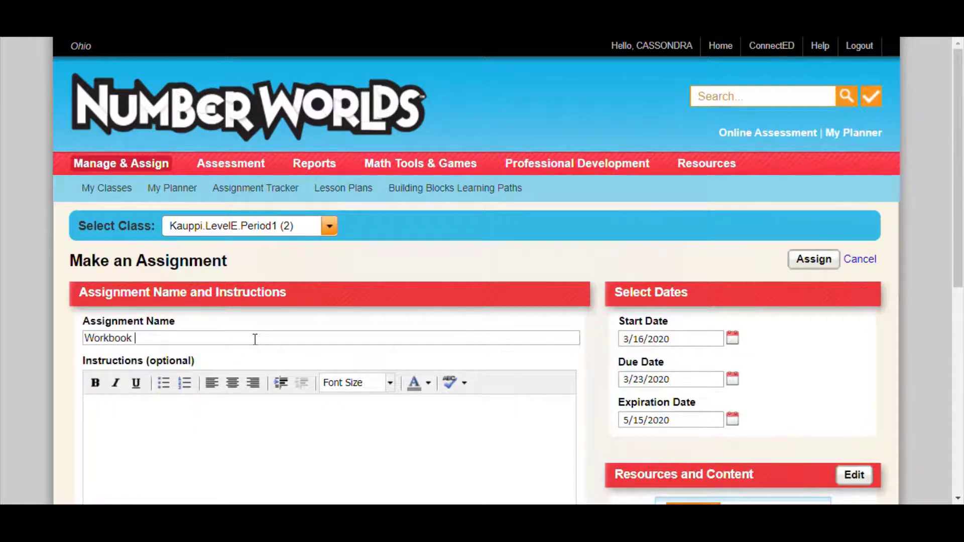
{"action": "type", "text": "Assignment P. 13"}
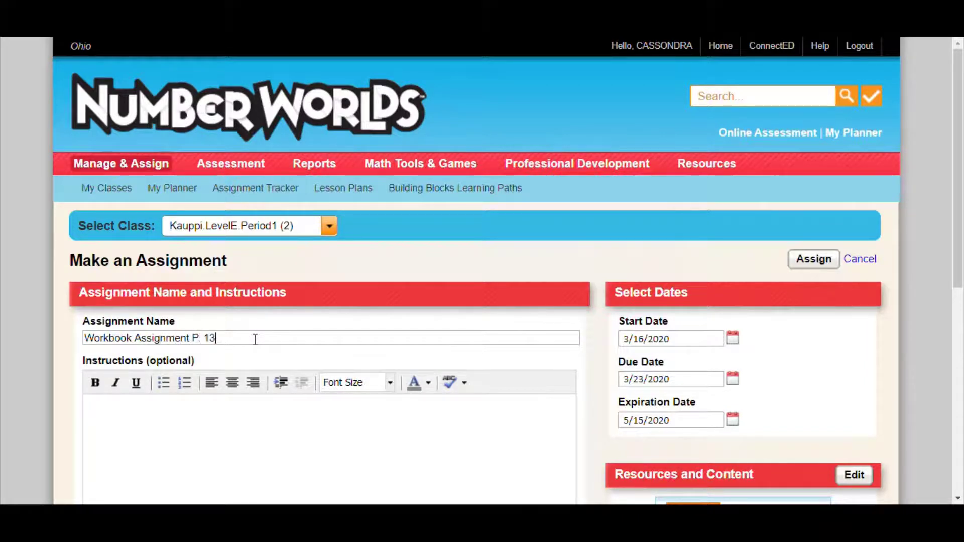
{"action": "left_click", "coordinate": [207, 420]}
{"action": "type", "text": "Please complete this on a s"}
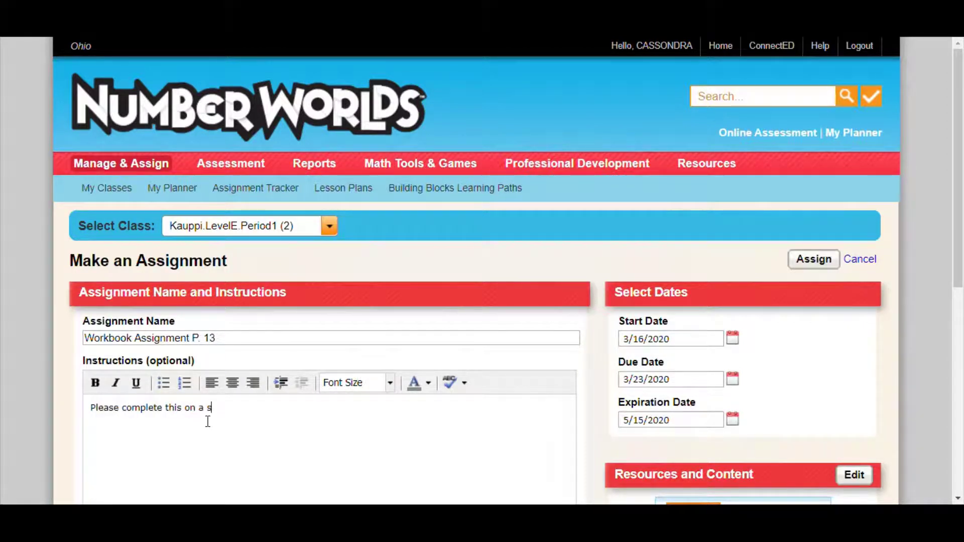
{"action": "type", "text": "eparate and submit via Google Clas"}
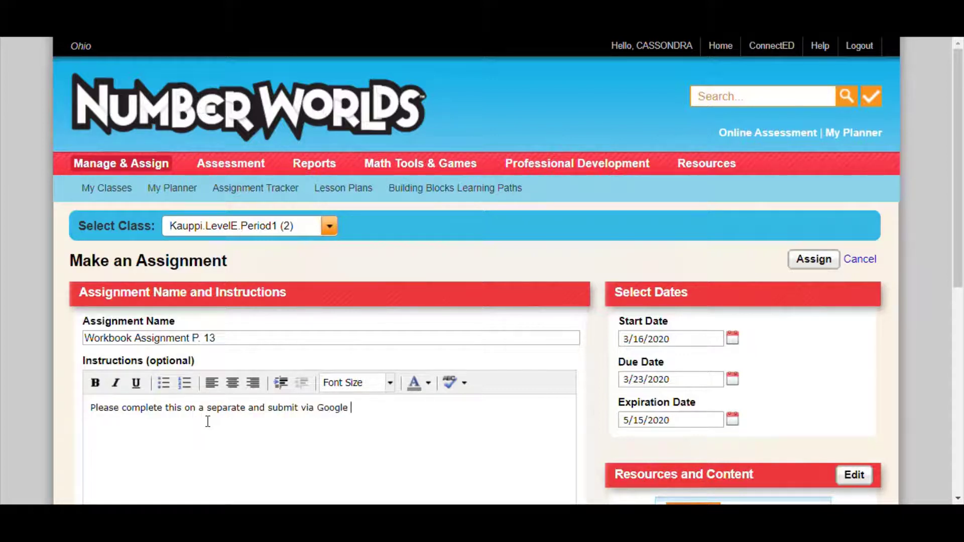
{"action": "type", "text": "srooms."}
{"action": "left_click", "coordinate": [356, 408]}
{"action": "key", "text": "BackSpace"}
{"action": "type", "text": "c"}
Step: Assign Workbook Assignment P. 13 to all students in the class and go back from the confirmation
{"action": "scroll", "coordinate": [220, 418], "scroll_direction": "down", "scroll_amount": 5}
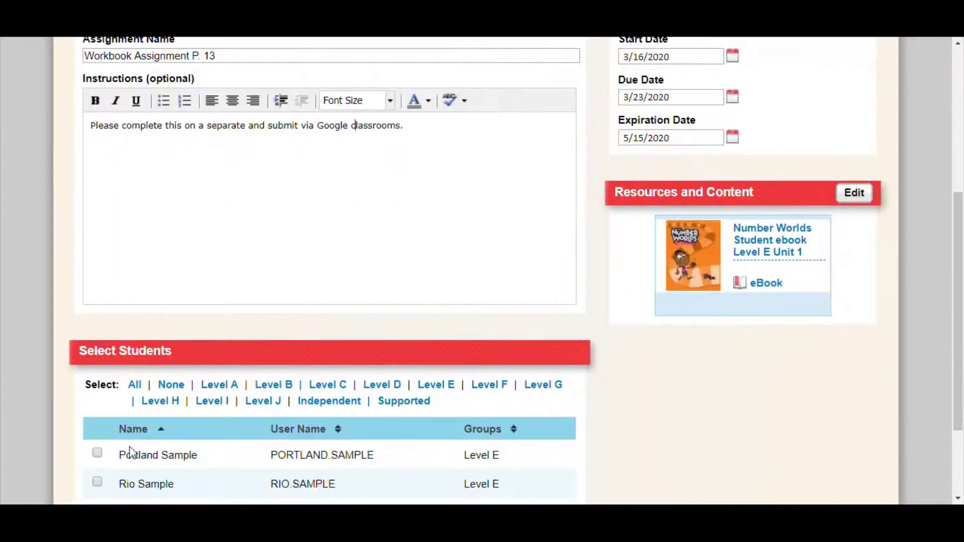
{"action": "left_click", "coordinate": [135, 386]}
{"action": "scroll", "coordinate": [914, 417], "scroll_direction": "up", "scroll_amount": 5}
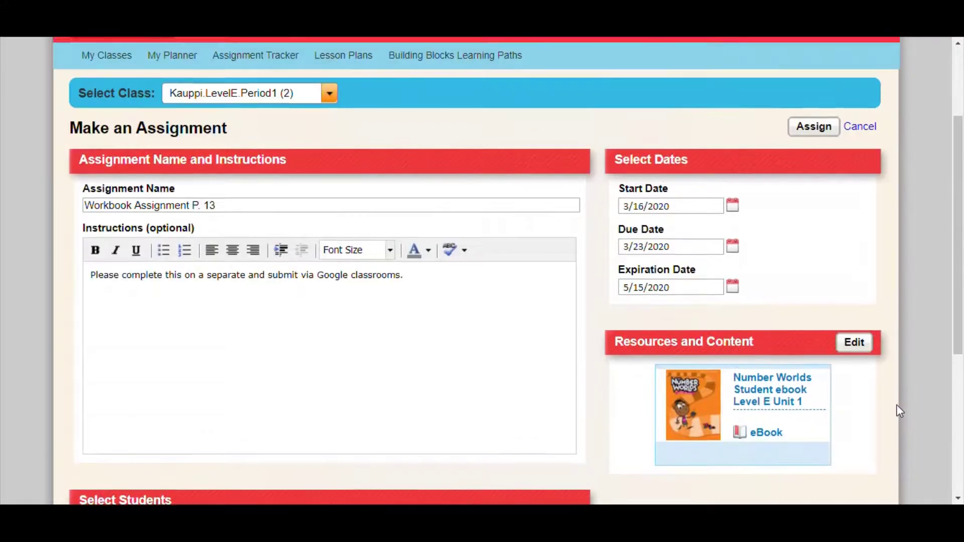
{"action": "left_click", "coordinate": [815, 260]}
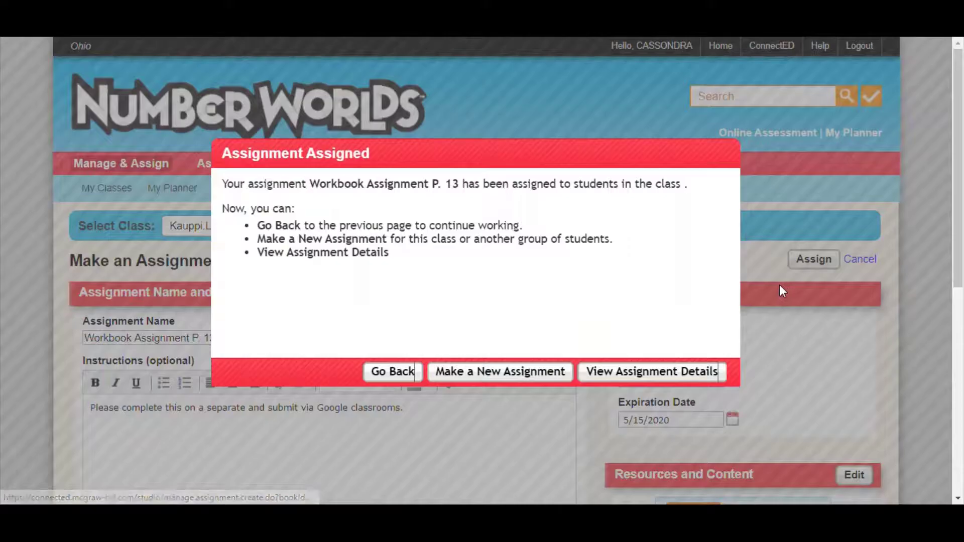
{"action": "left_click", "coordinate": [413, 378]}
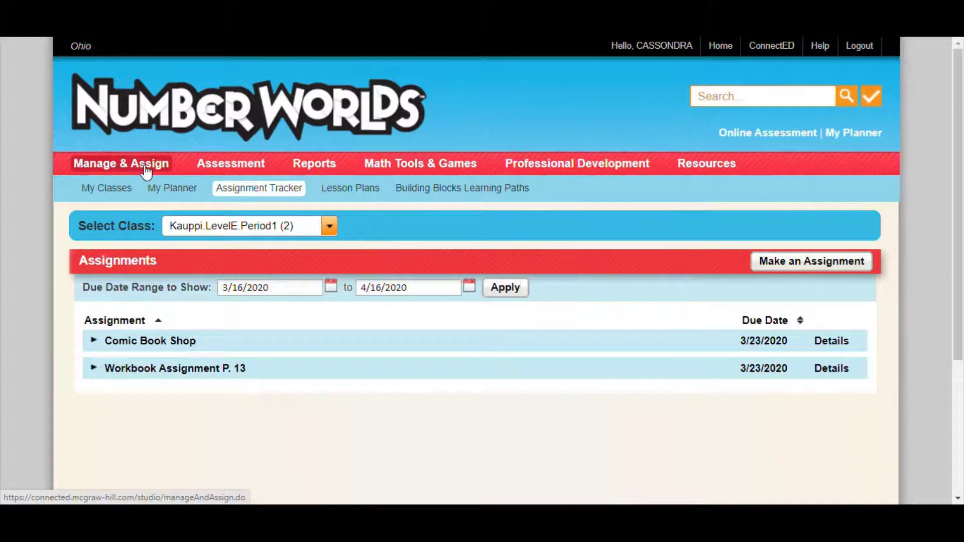
Step: Check the students' submission status for Comic Book Shop and Workbook Assignment P. 13 in the Assignment Tracker, and collapse both
{"action": "left_click", "coordinate": [98, 343]}
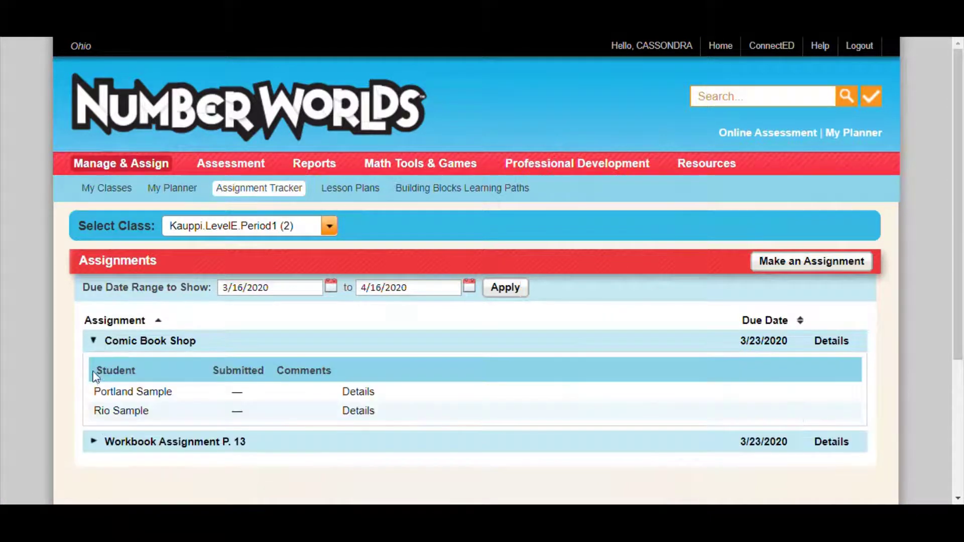
{"action": "left_click", "coordinate": [92, 444]}
{"action": "left_click", "coordinate": [93, 443]}
{"action": "left_click", "coordinate": [94, 342]}
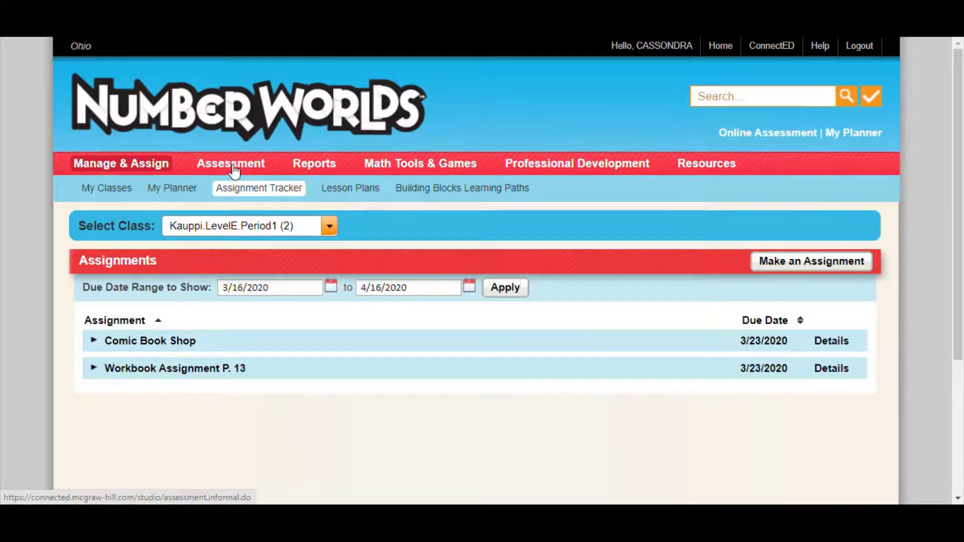
Step: Switch to the eAssessment window, widen it, and open the Level C Period2 class in the Classes and Assignments section
{"action": "left_click", "coordinate": [766, 133]}
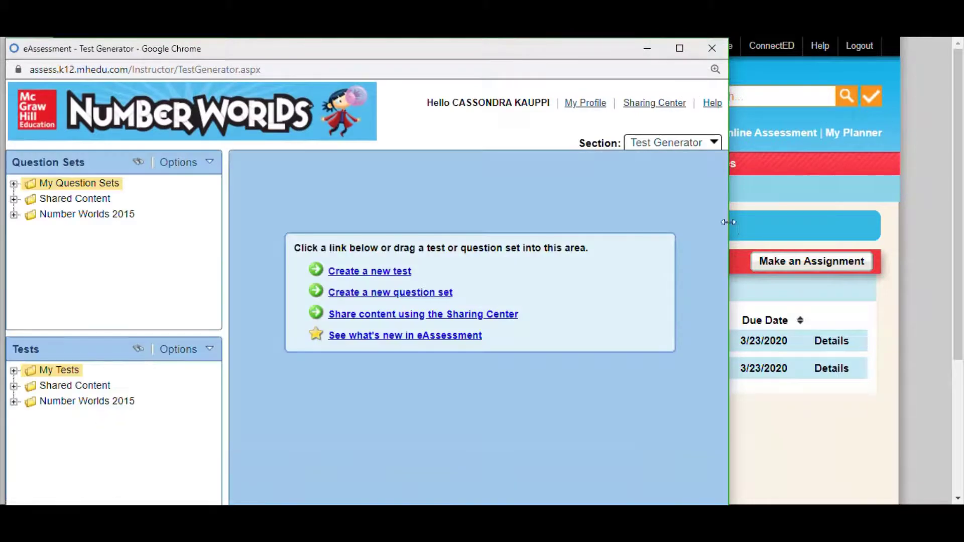
{"action": "left_click_drag", "start_coordinate": [728, 221], "coordinate": [950, 244]}
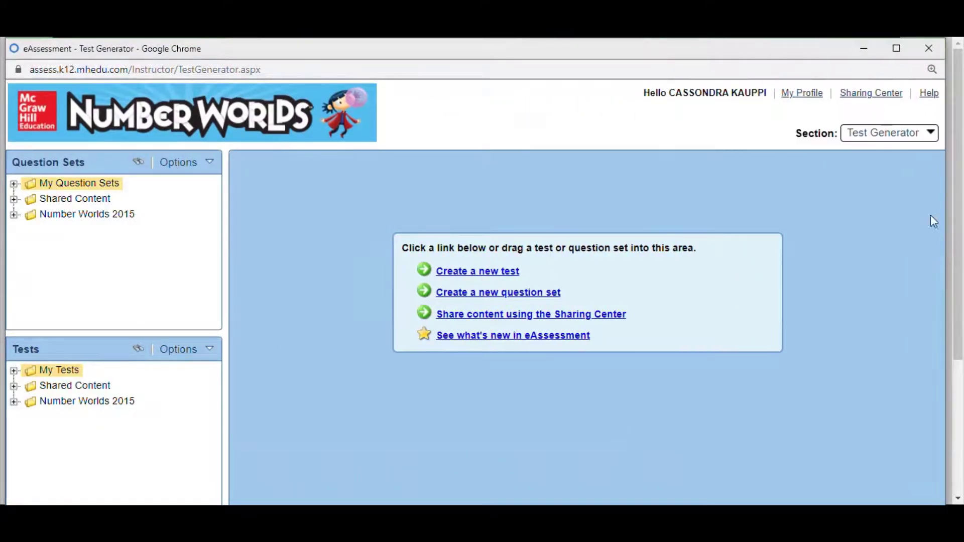
{"action": "left_click", "coordinate": [926, 136]}
{"action": "left_click", "coordinate": [886, 161]}
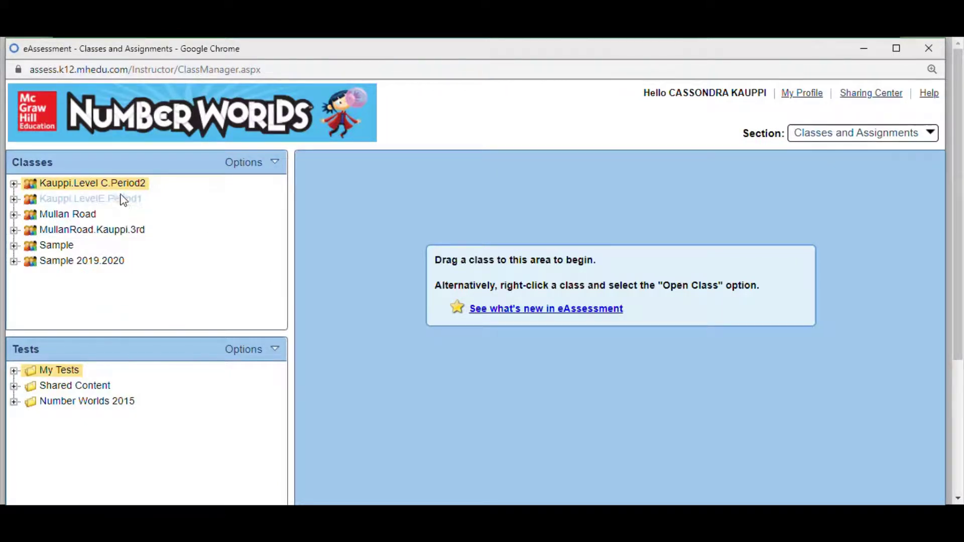
{"action": "left_click_drag", "start_coordinate": [120, 183], "coordinate": [602, 249]}
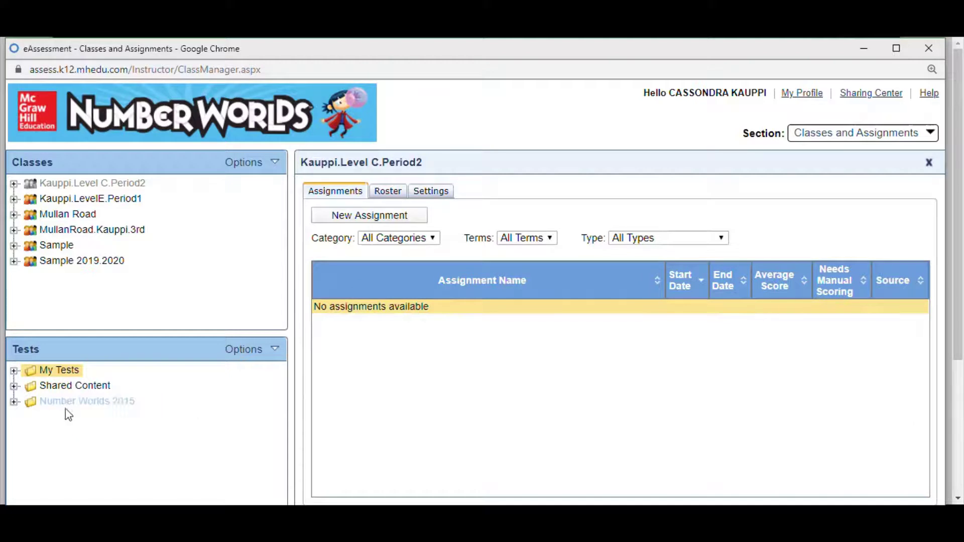
Step: Start a new assignment for the open class from LevelE_Unit1_Week1_WeeklyTest in the Number Worlds 2015 Level E Weekly Tests folder
{"action": "left_click", "coordinate": [14, 402]}
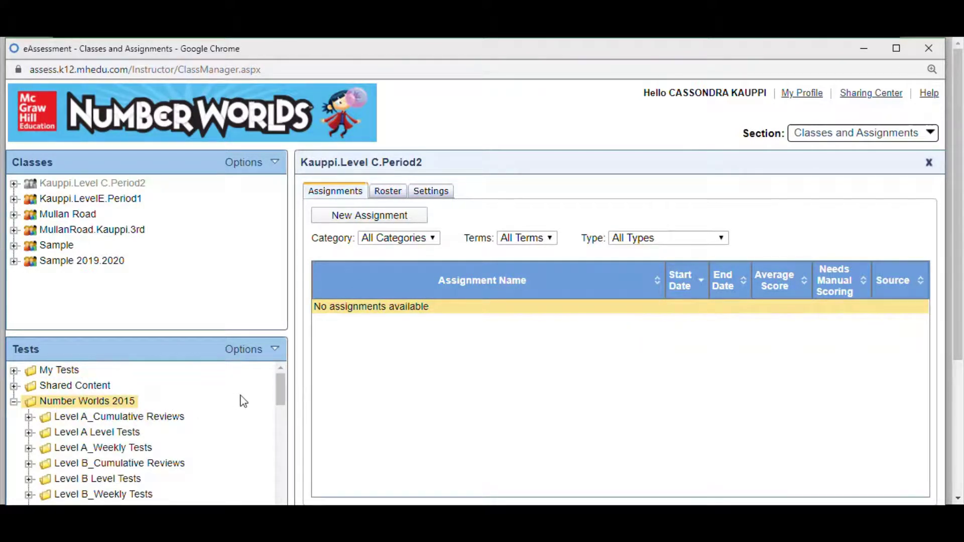
{"action": "scroll", "coordinate": [242, 402], "scroll_direction": "down", "scroll_amount": 2}
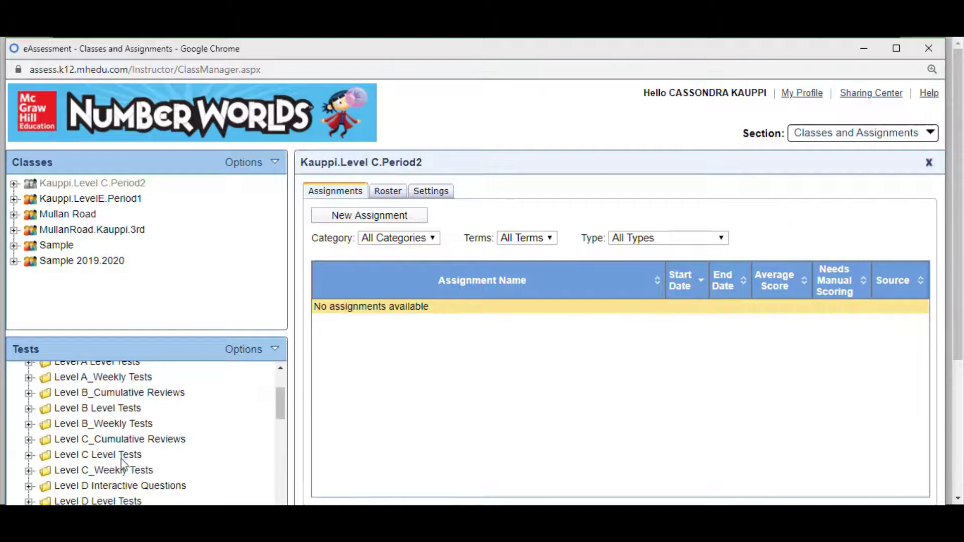
{"action": "scroll", "coordinate": [124, 431], "scroll_direction": "down", "scroll_amount": 2}
{"action": "scroll", "coordinate": [124, 435], "scroll_direction": "down", "scroll_amount": 1}
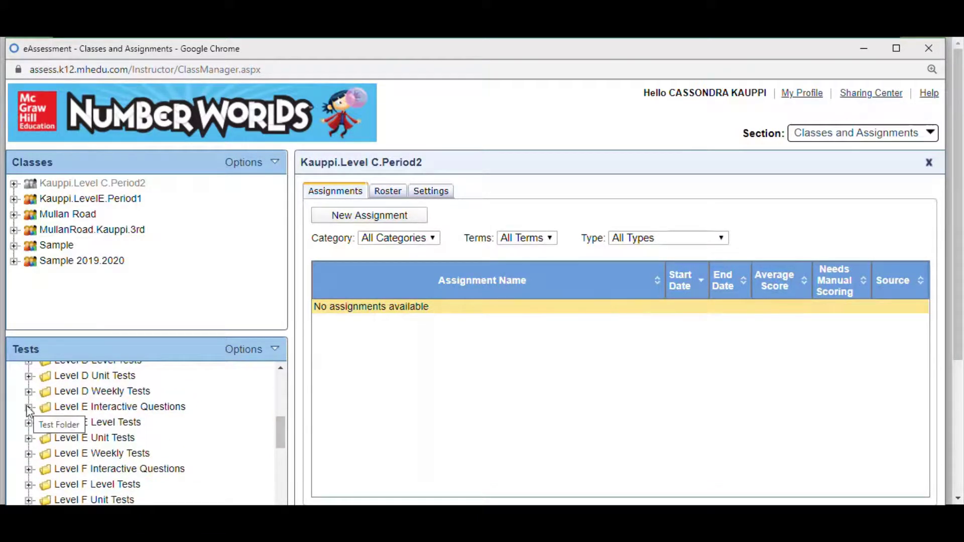
{"action": "left_click", "coordinate": [29, 454]}
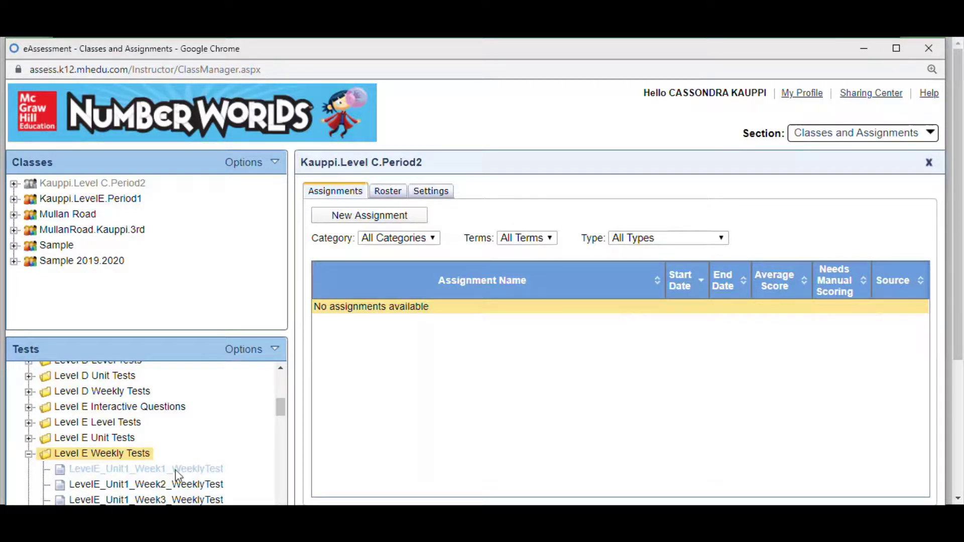
{"action": "left_click_drag", "start_coordinate": [177, 471], "coordinate": [538, 429]}
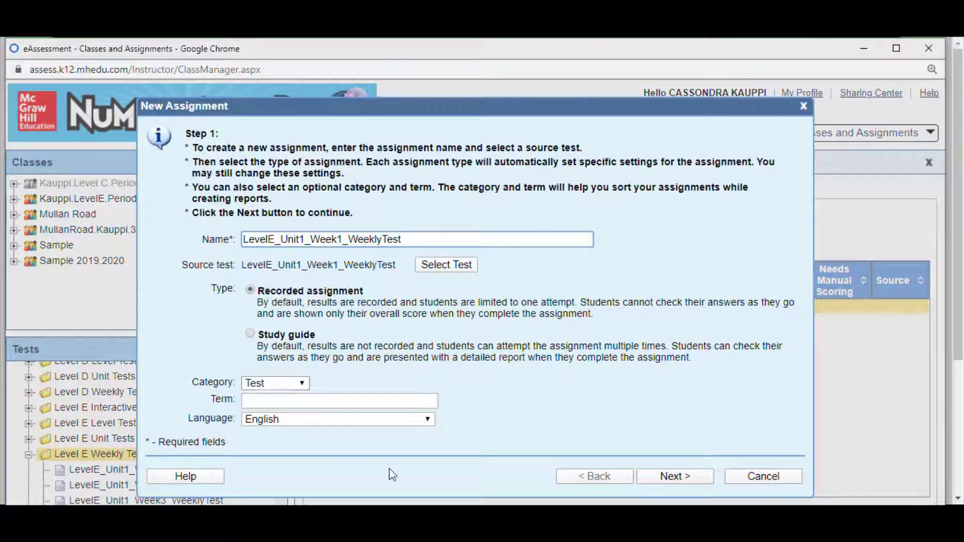
Step: Proceed through the weekly test's assignment setup, keeping the default type, access, availability, presentation and end-of-assignment report settings
{"action": "left_click", "coordinate": [699, 476]}
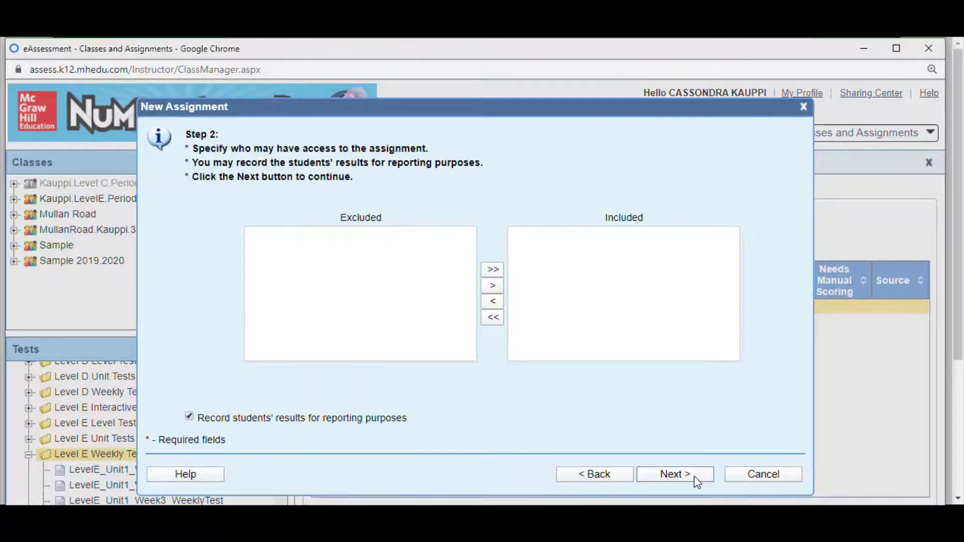
{"action": "left_click", "coordinate": [694, 476]}
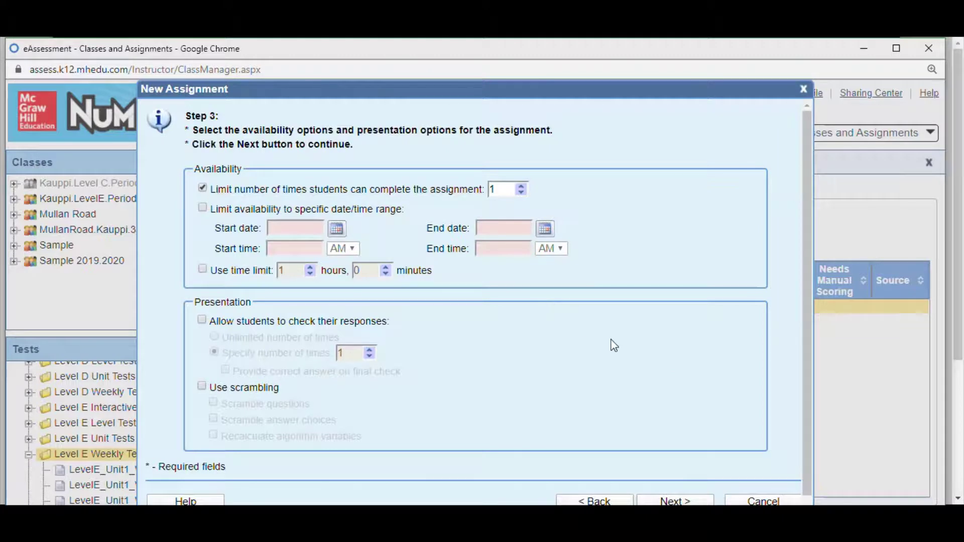
{"action": "scroll", "coordinate": [619, 354], "scroll_direction": "down", "scroll_amount": 1}
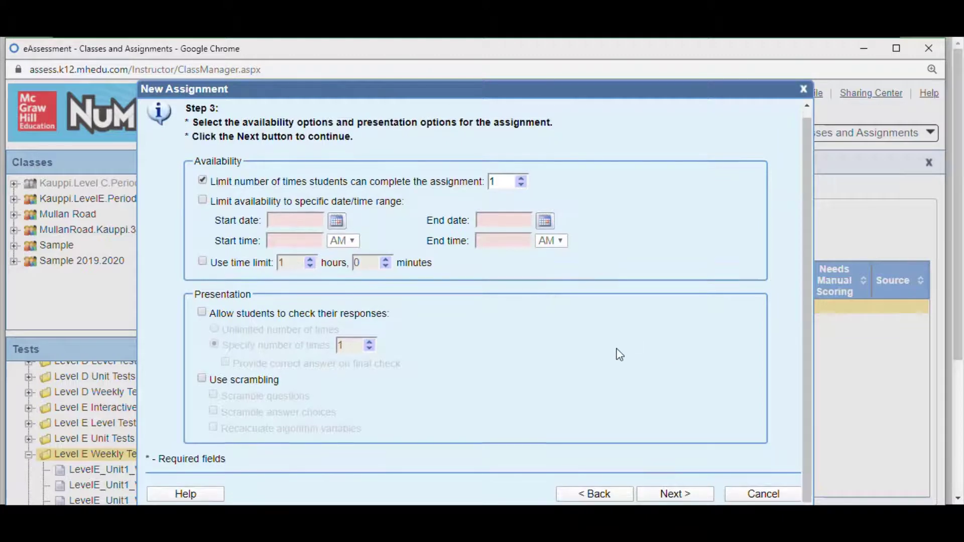
{"action": "left_click", "coordinate": [688, 497]}
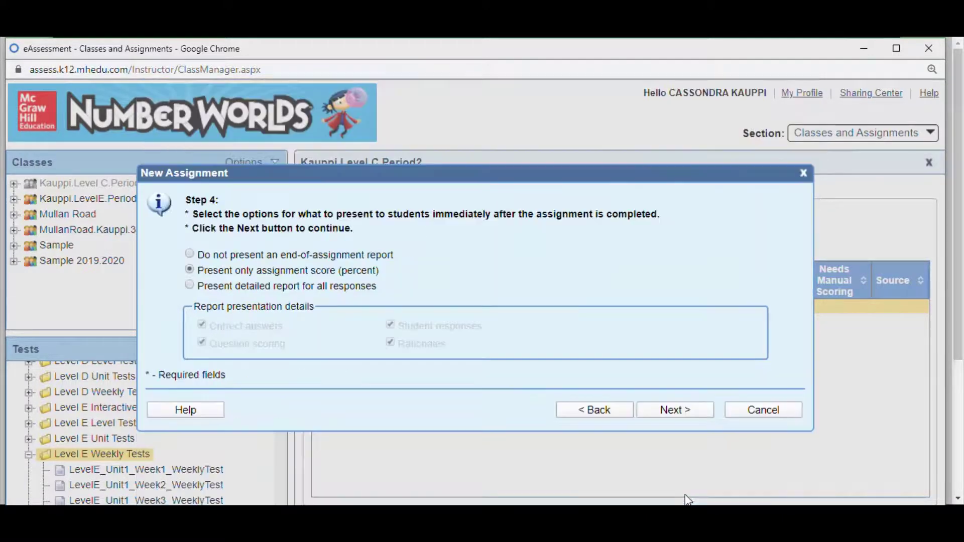
{"action": "left_click", "coordinate": [673, 409]}
{"action": "left_click", "coordinate": [675, 430]}
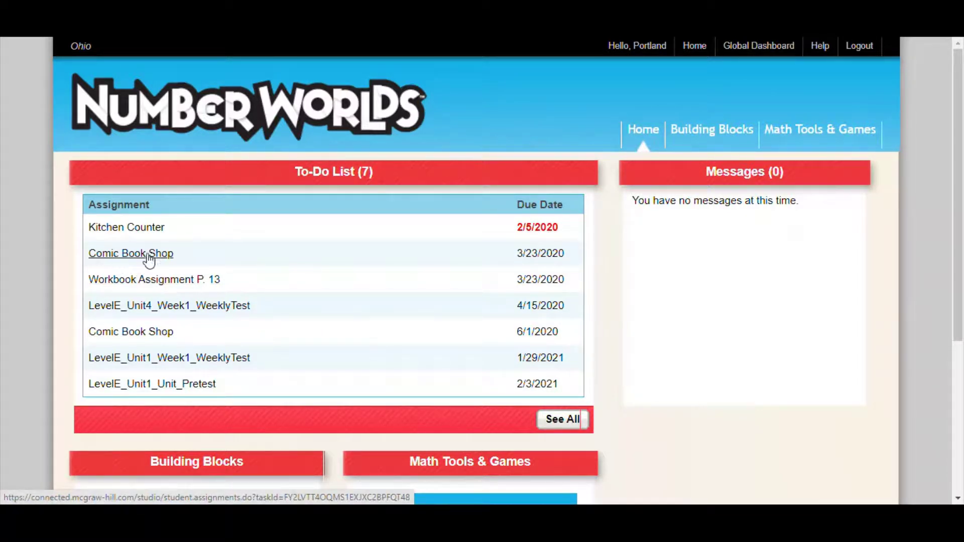
Step: View the details of Comic Book Shop due 3/23/2020 and Workbook Assignment P. 13 in the student account's assignment list
{"action": "left_click", "coordinate": [114, 256]}
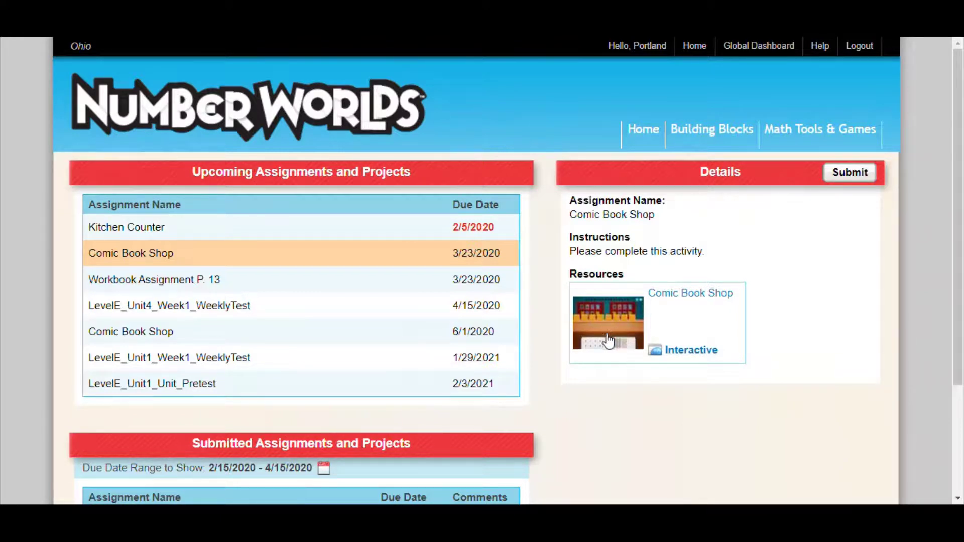
{"action": "left_click", "coordinate": [152, 290]}
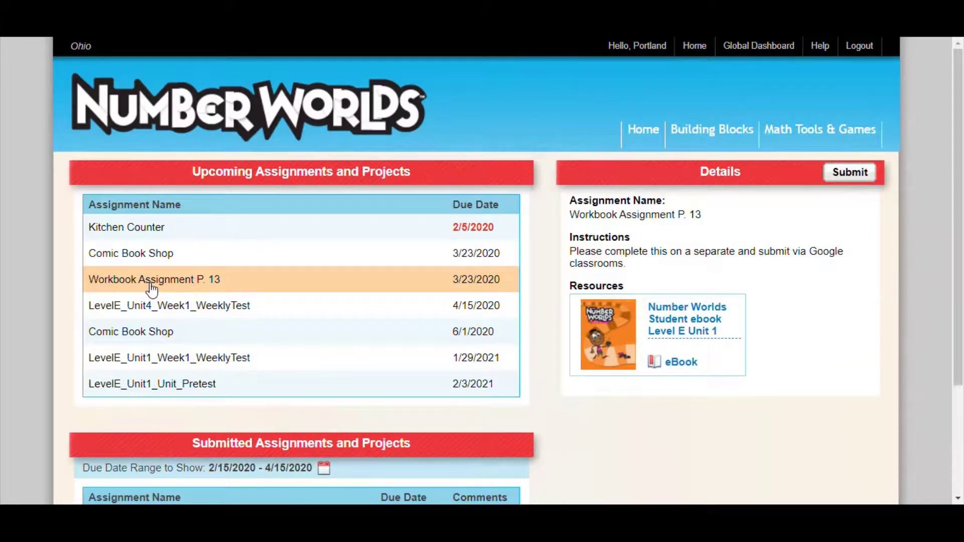
Step: Open the Level E Unit 1 student ebook attached to Workbook Assignment P. 13 and page forward to pages 12-13
{"action": "left_click", "coordinate": [611, 347]}
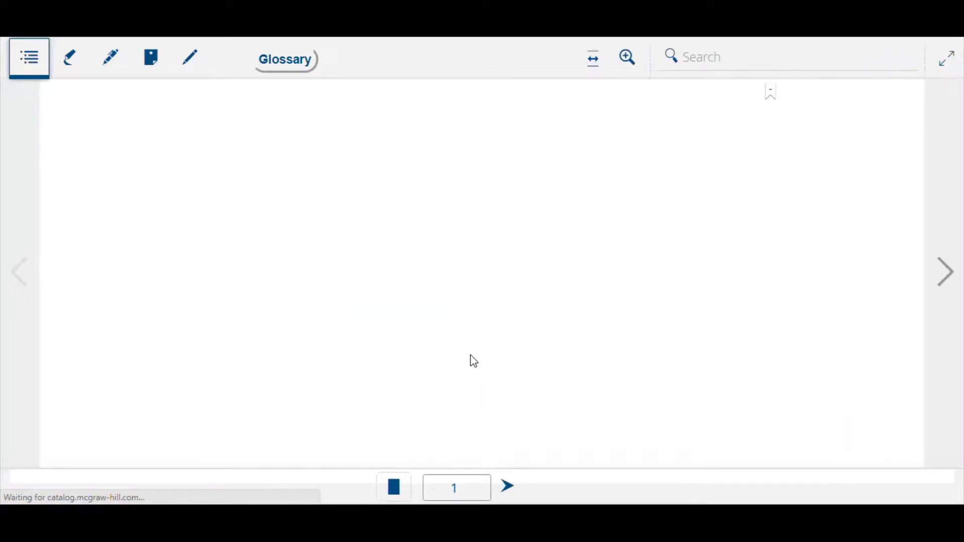
{"action": "left_click", "coordinate": [944, 286]}
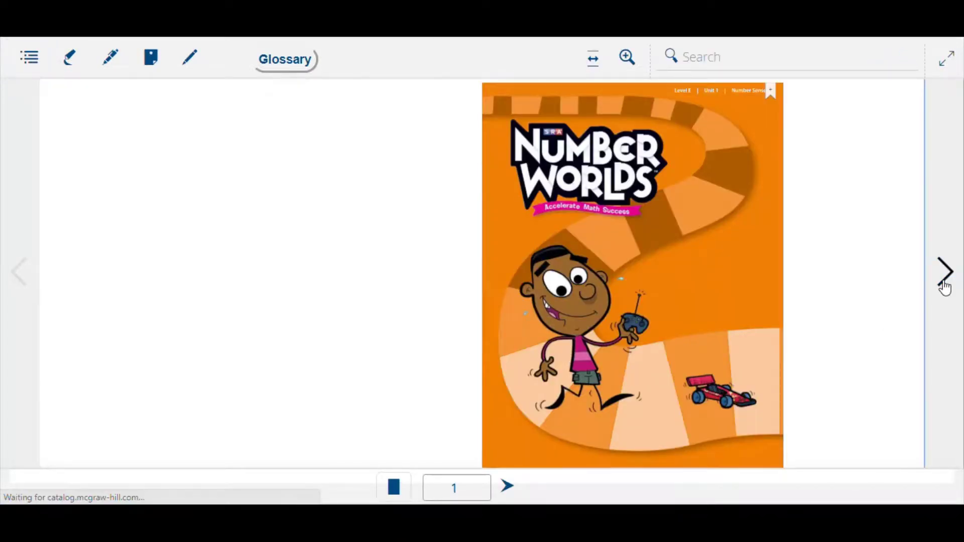
{"action": "left_click", "coordinate": [944, 286]}
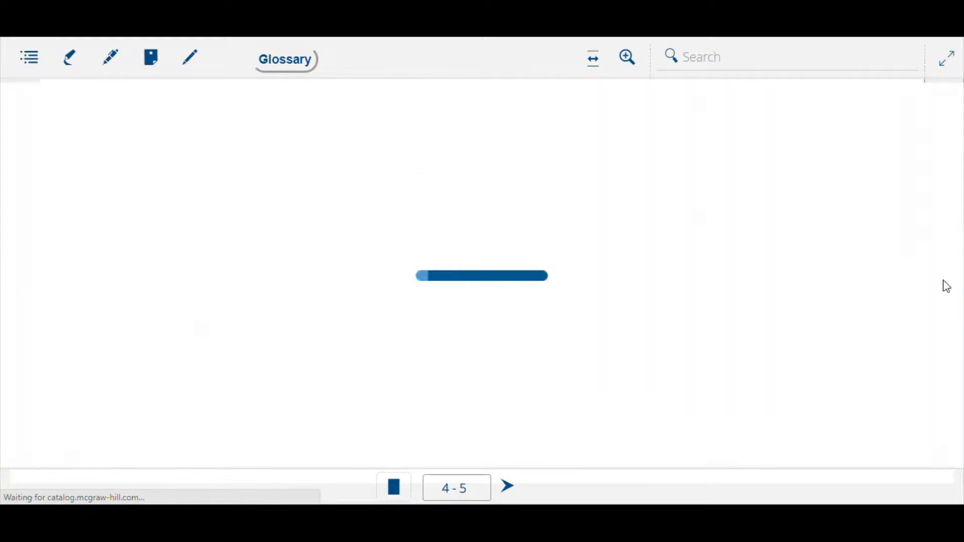
{"action": "left_click", "coordinate": [944, 287]}
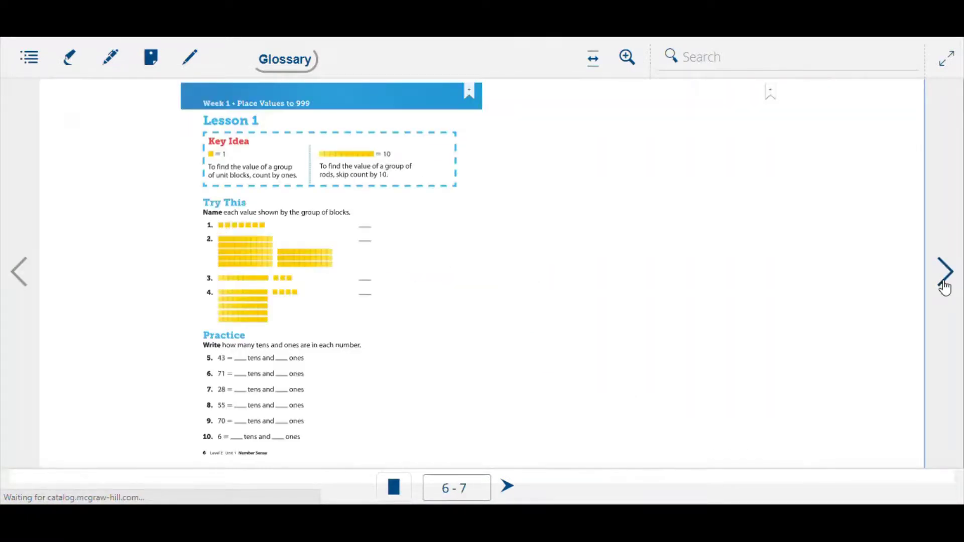
{"action": "left_click", "coordinate": [944, 286]}
{"action": "left_click", "coordinate": [944, 286]}
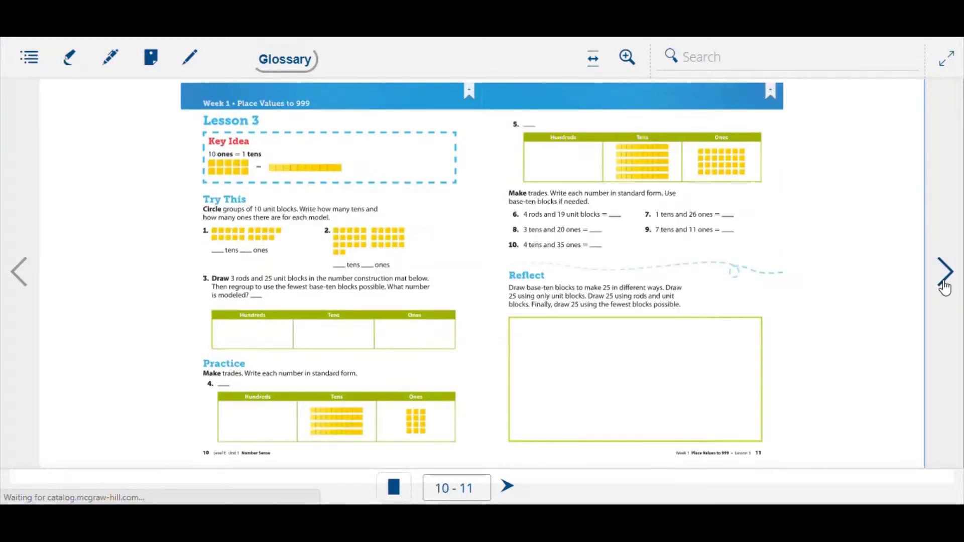
{"action": "left_click", "coordinate": [944, 286]}
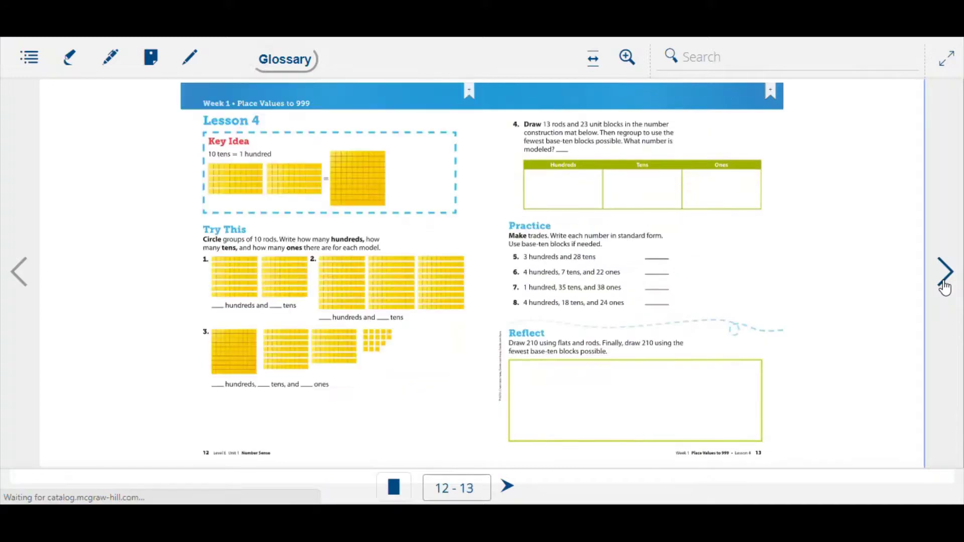